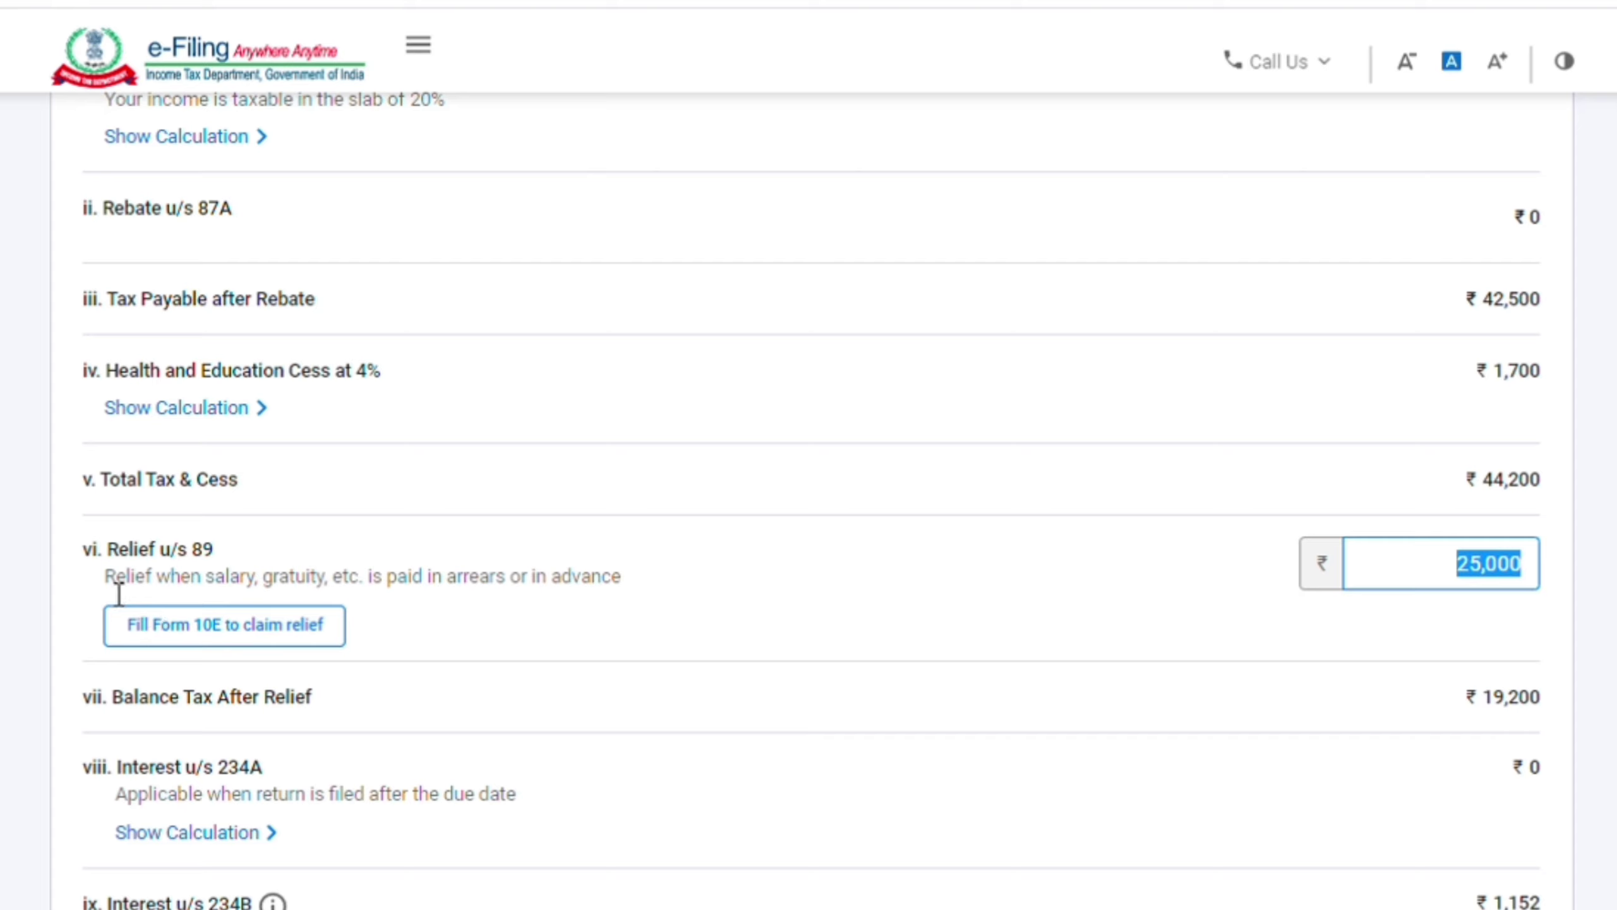
Step: Start filing Form 10E under Tax Exemptions and Reliefs from the income tax forms for persons without business/professional income
{"action": "left_click_drag", "start_coordinate": [105, 580], "coordinate": [635, 591]}
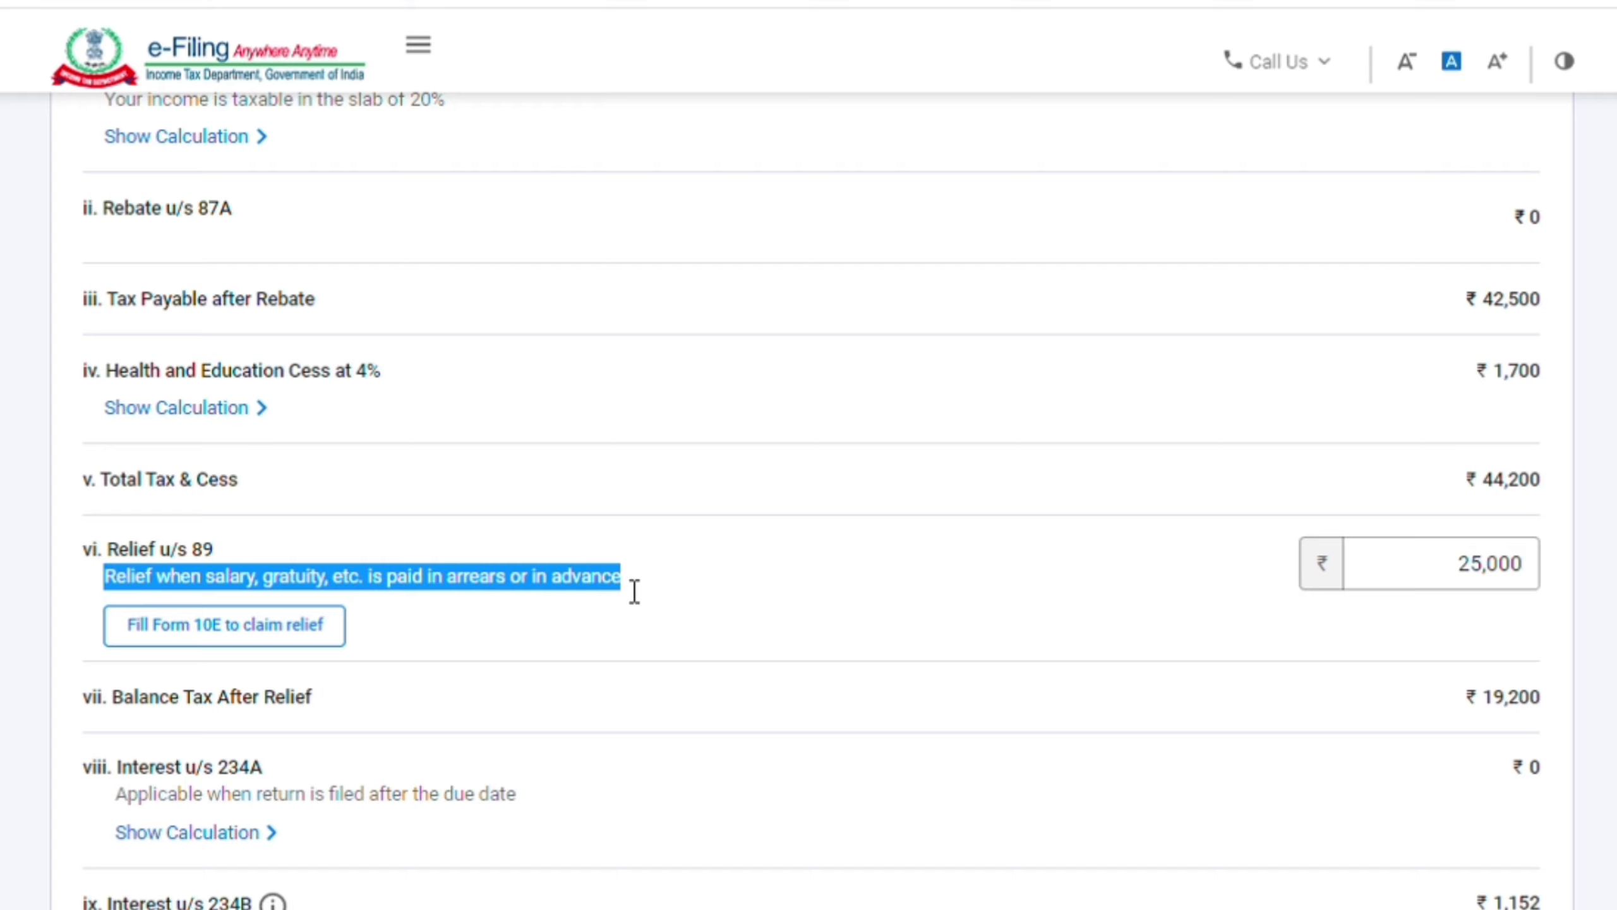
{"action": "left_click", "coordinate": [635, 592]}
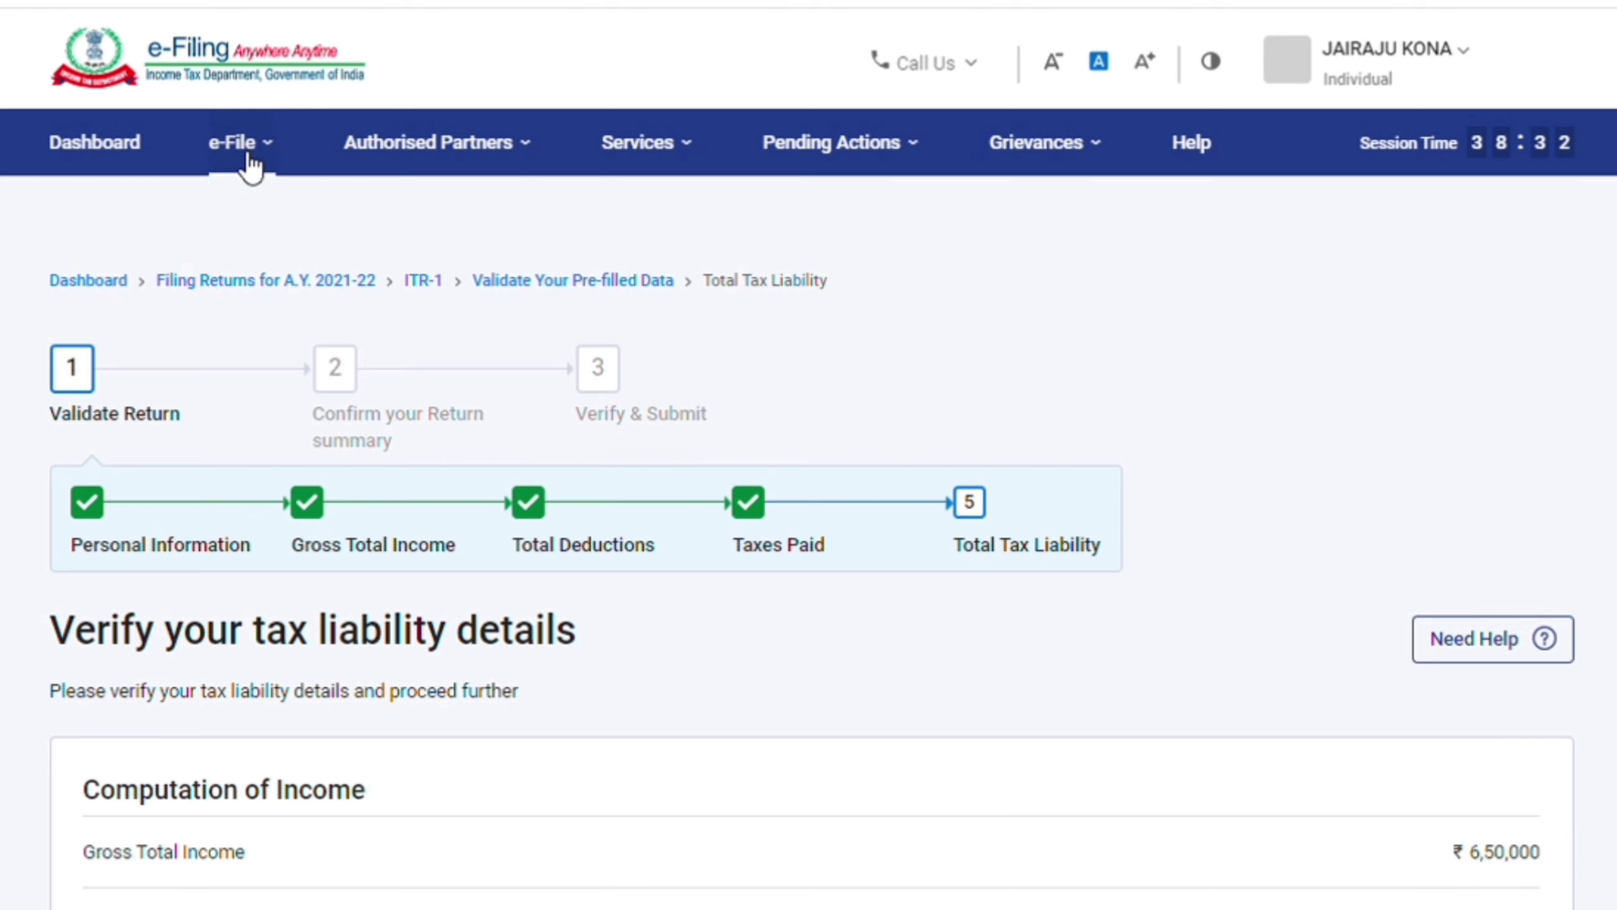
{"action": "left_click", "coordinate": [252, 166]}
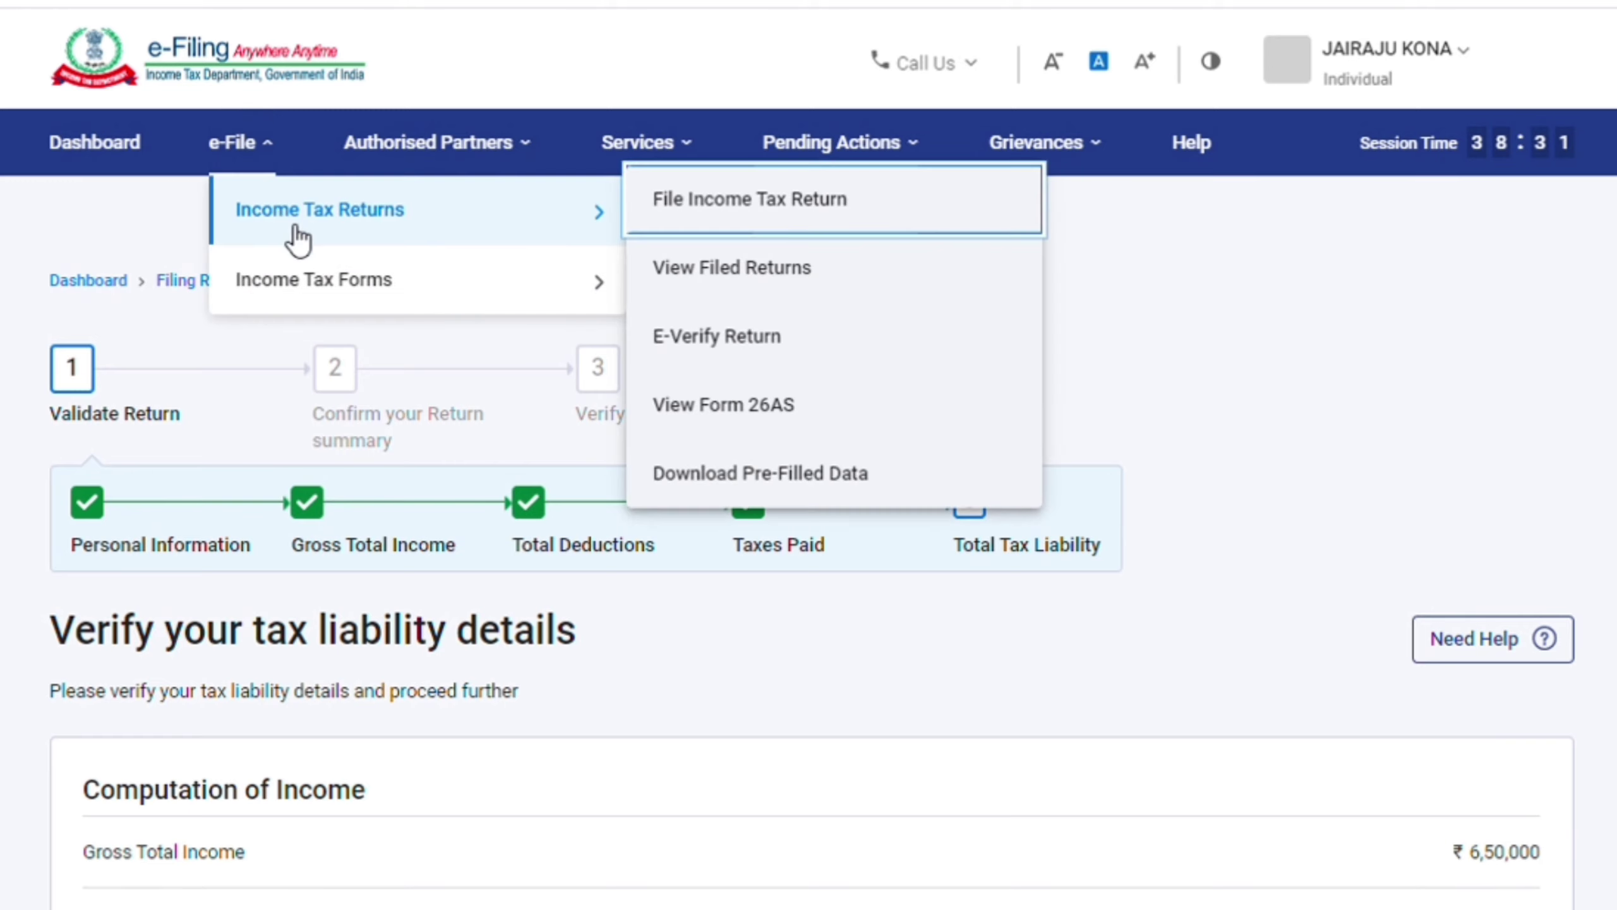
{"action": "mouse_move", "coordinate": [418, 271]}
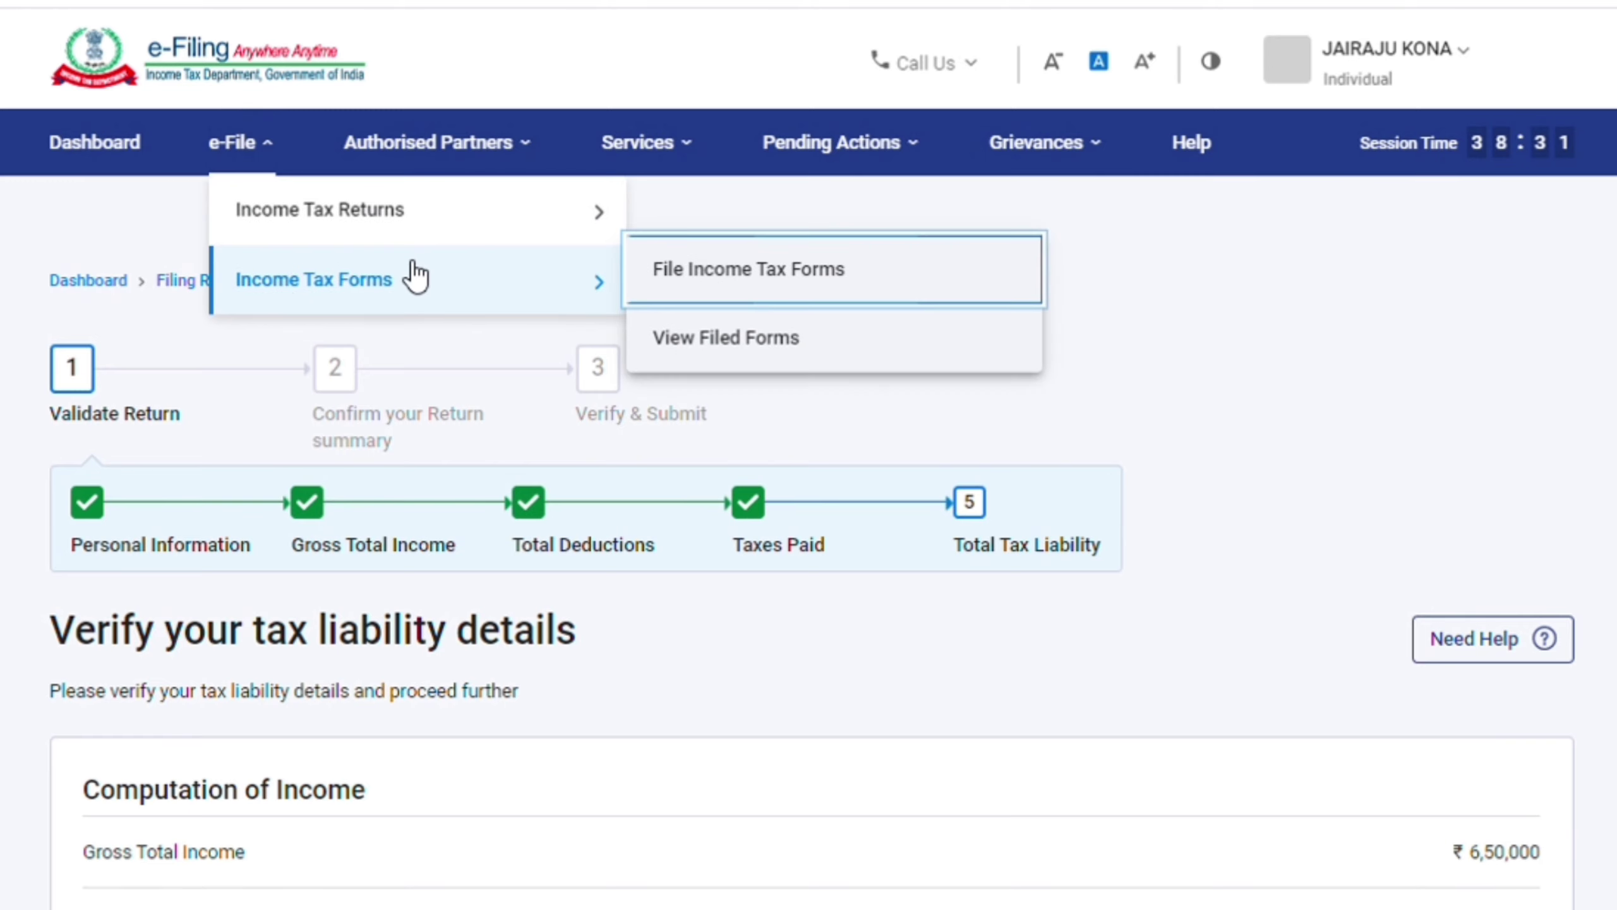
{"action": "left_click", "coordinate": [735, 282]}
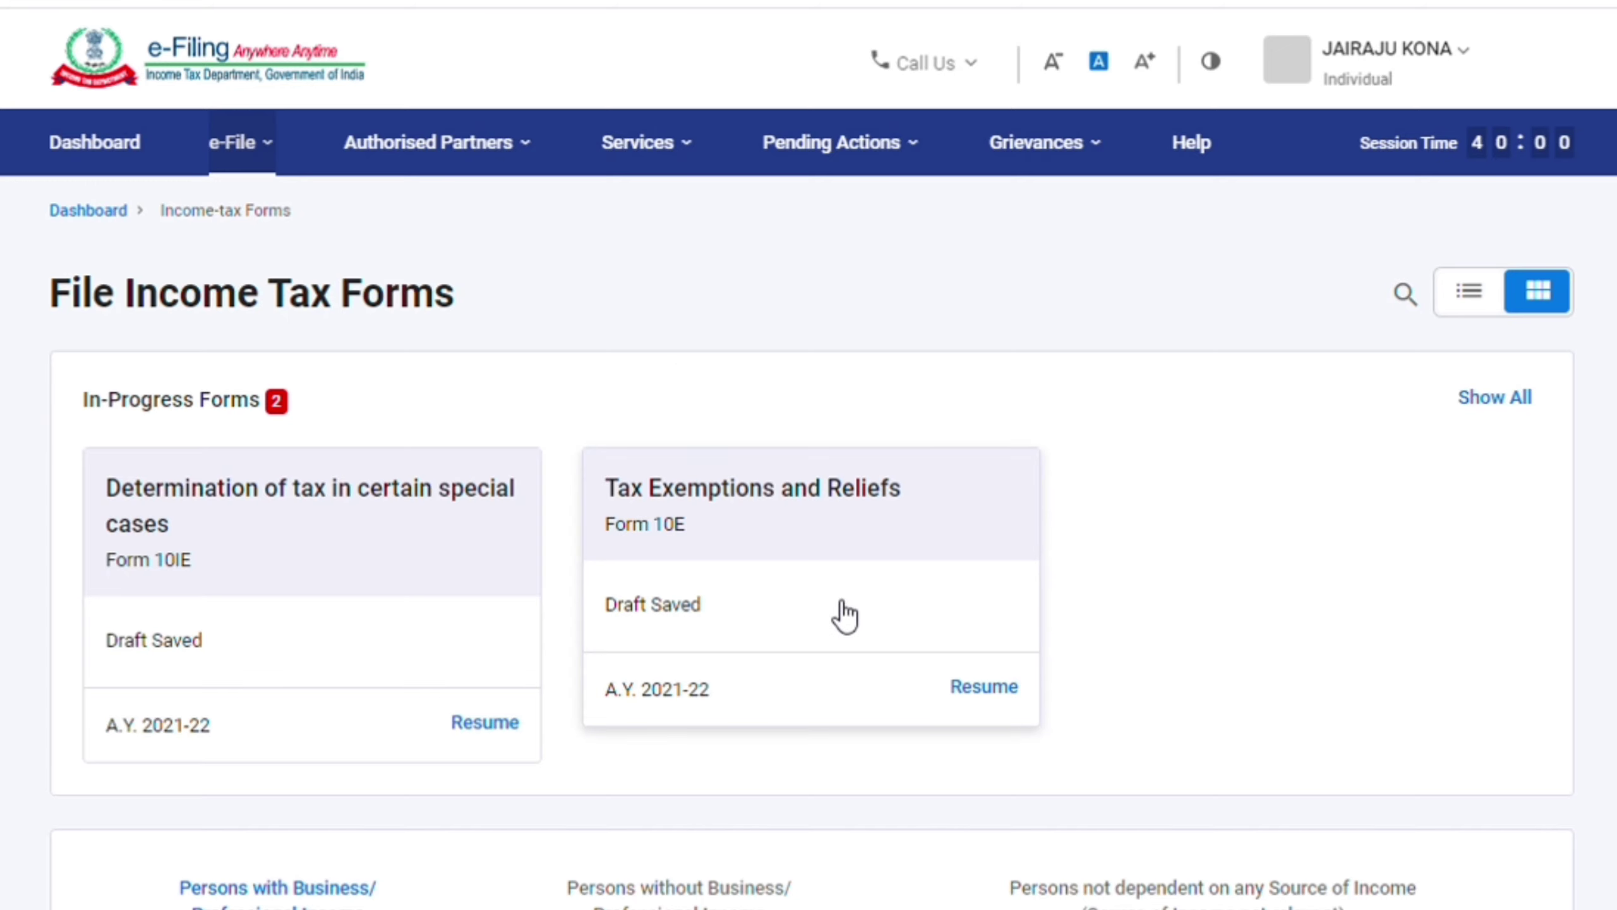
{"action": "scroll", "coordinate": [837, 611], "scroll_direction": "down", "scroll_amount": 7}
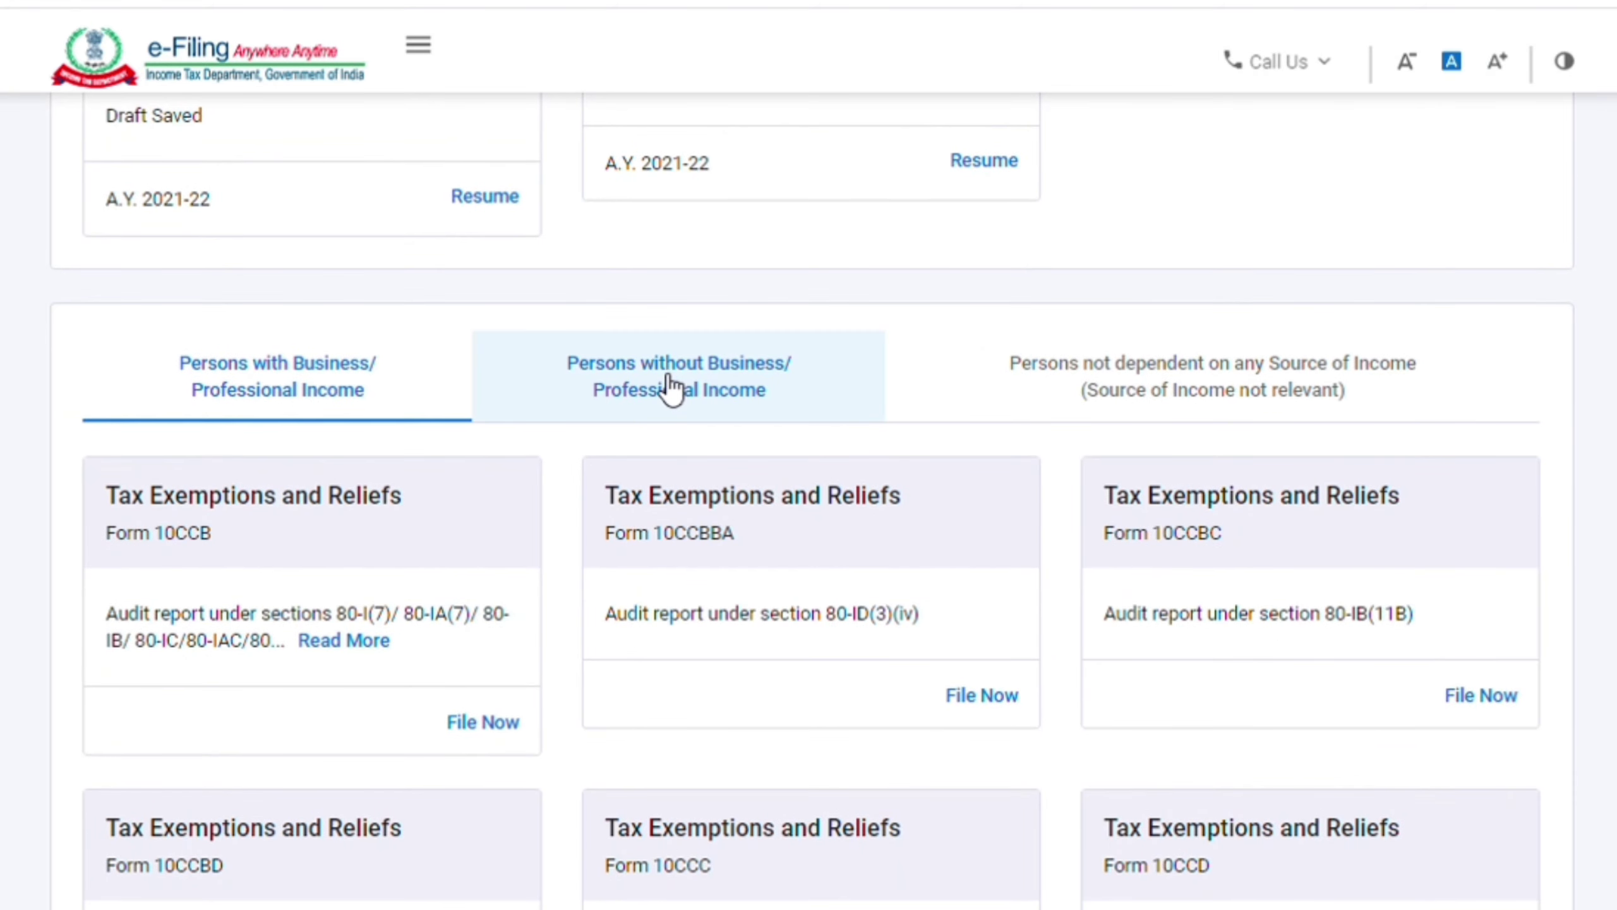
{"action": "left_click", "coordinate": [659, 393]}
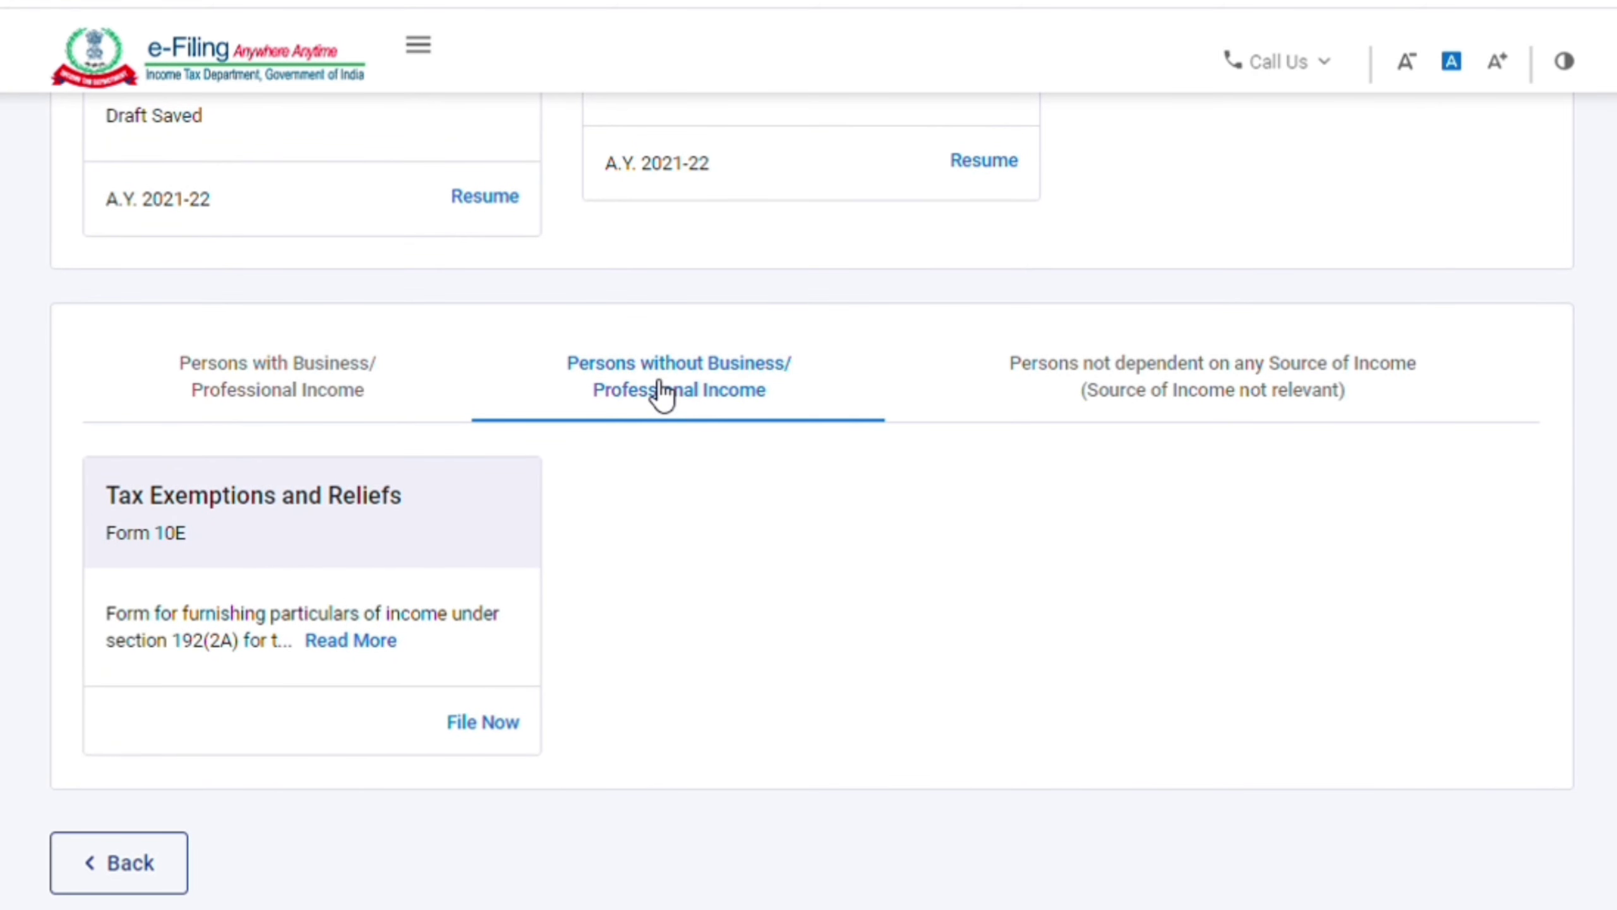
{"action": "left_click", "coordinate": [492, 726]}
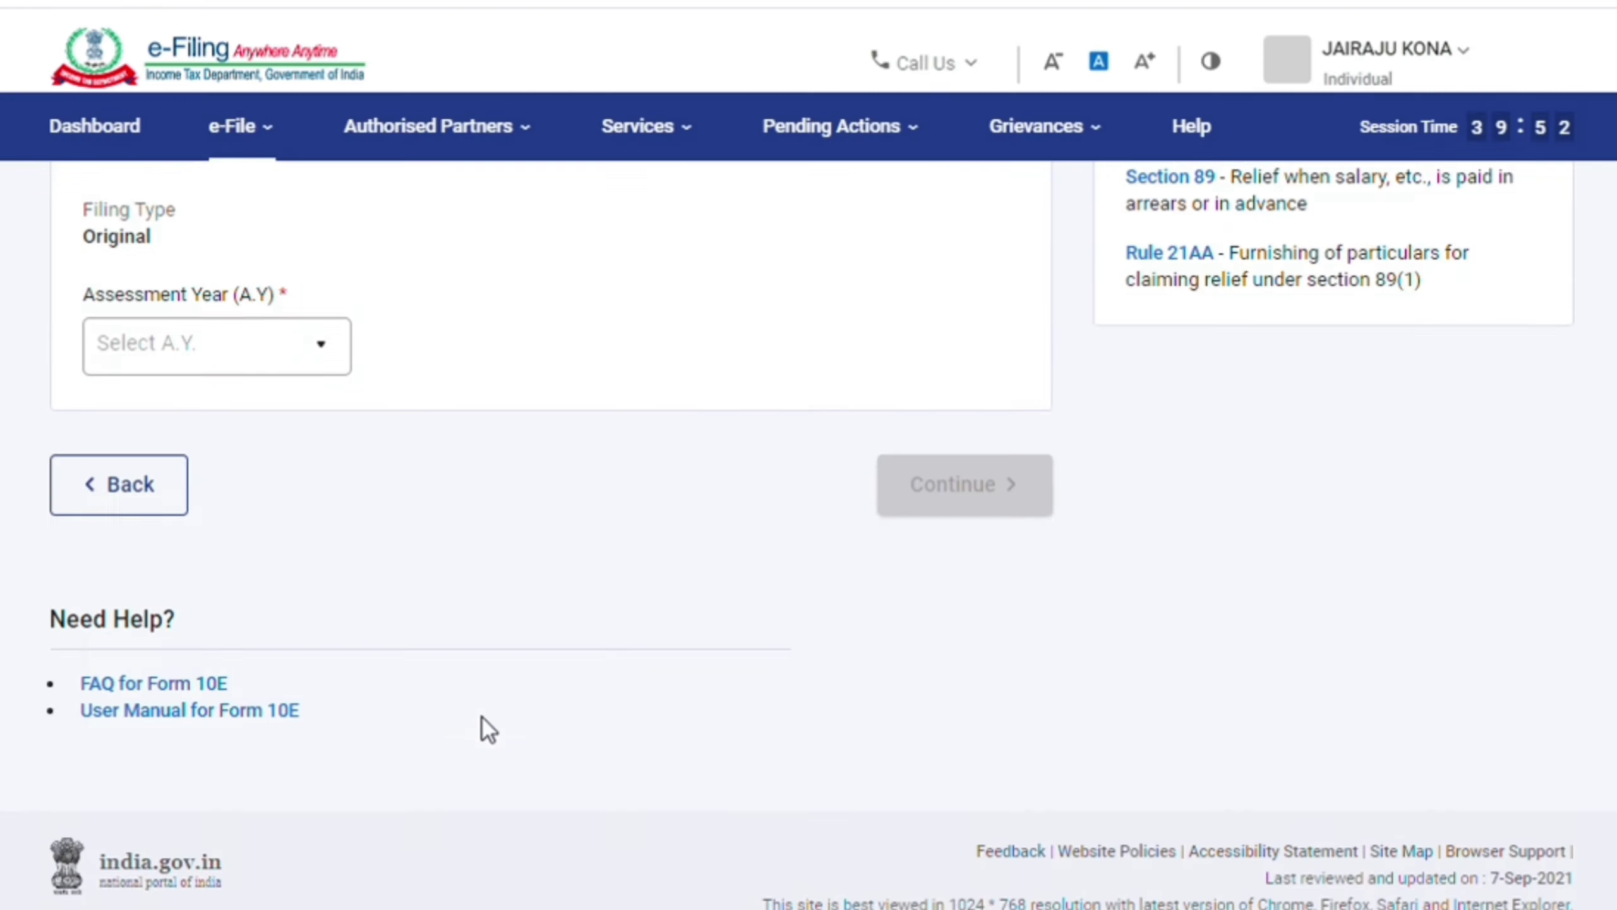
Step: Select assessment year 2021-22 for Form 10E and continue to the income particulars
{"action": "left_click", "coordinate": [280, 742]}
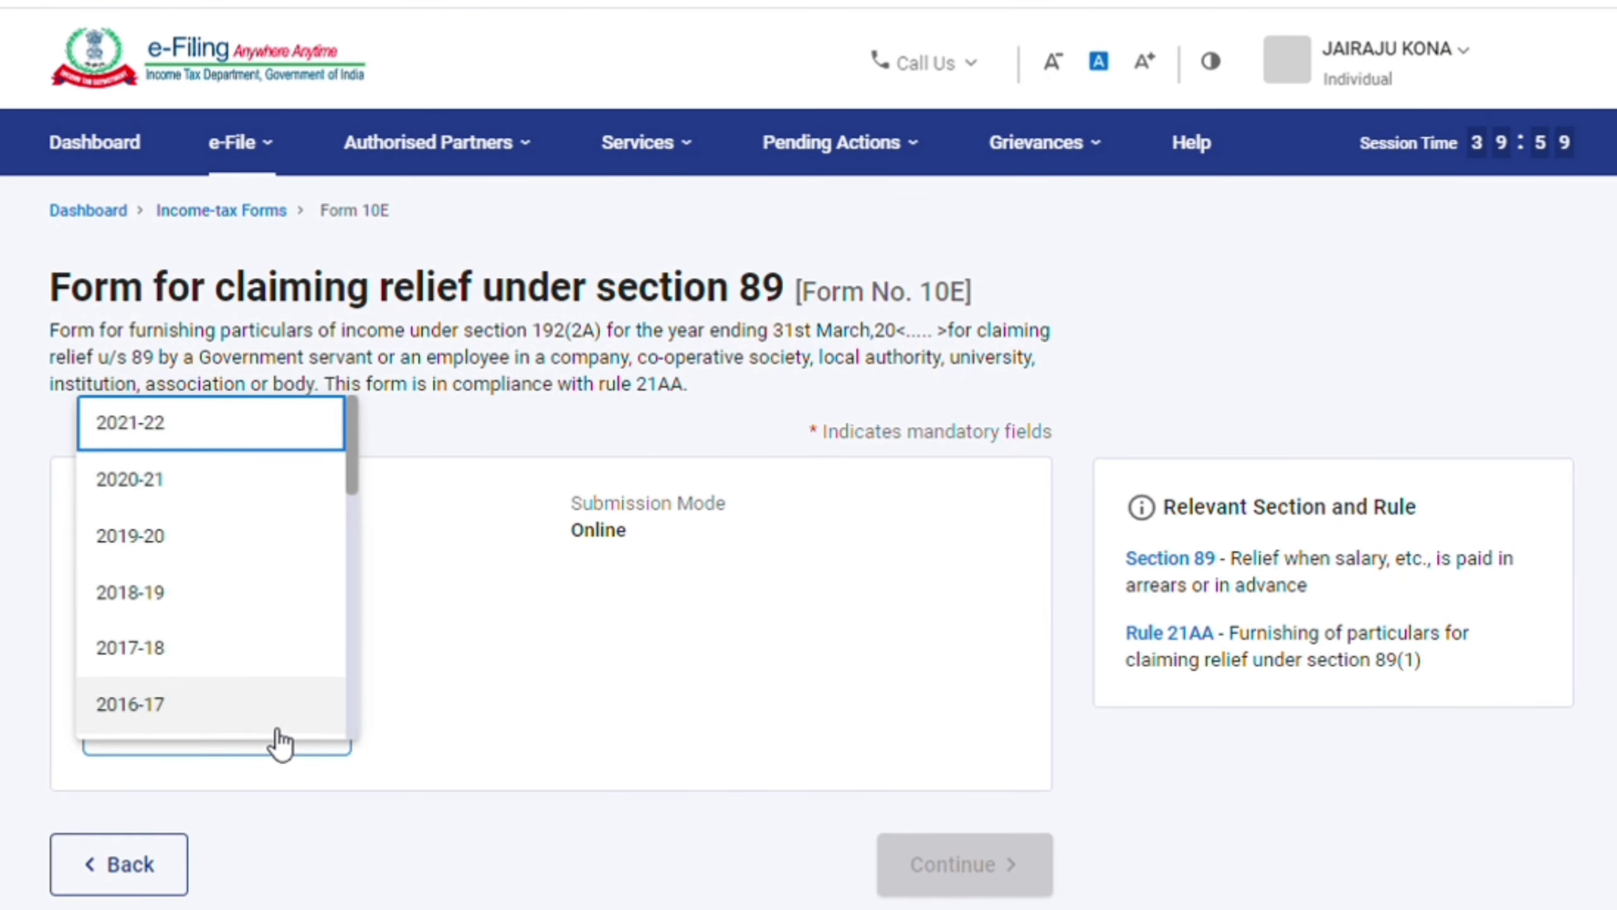
{"action": "left_click", "coordinate": [164, 438]}
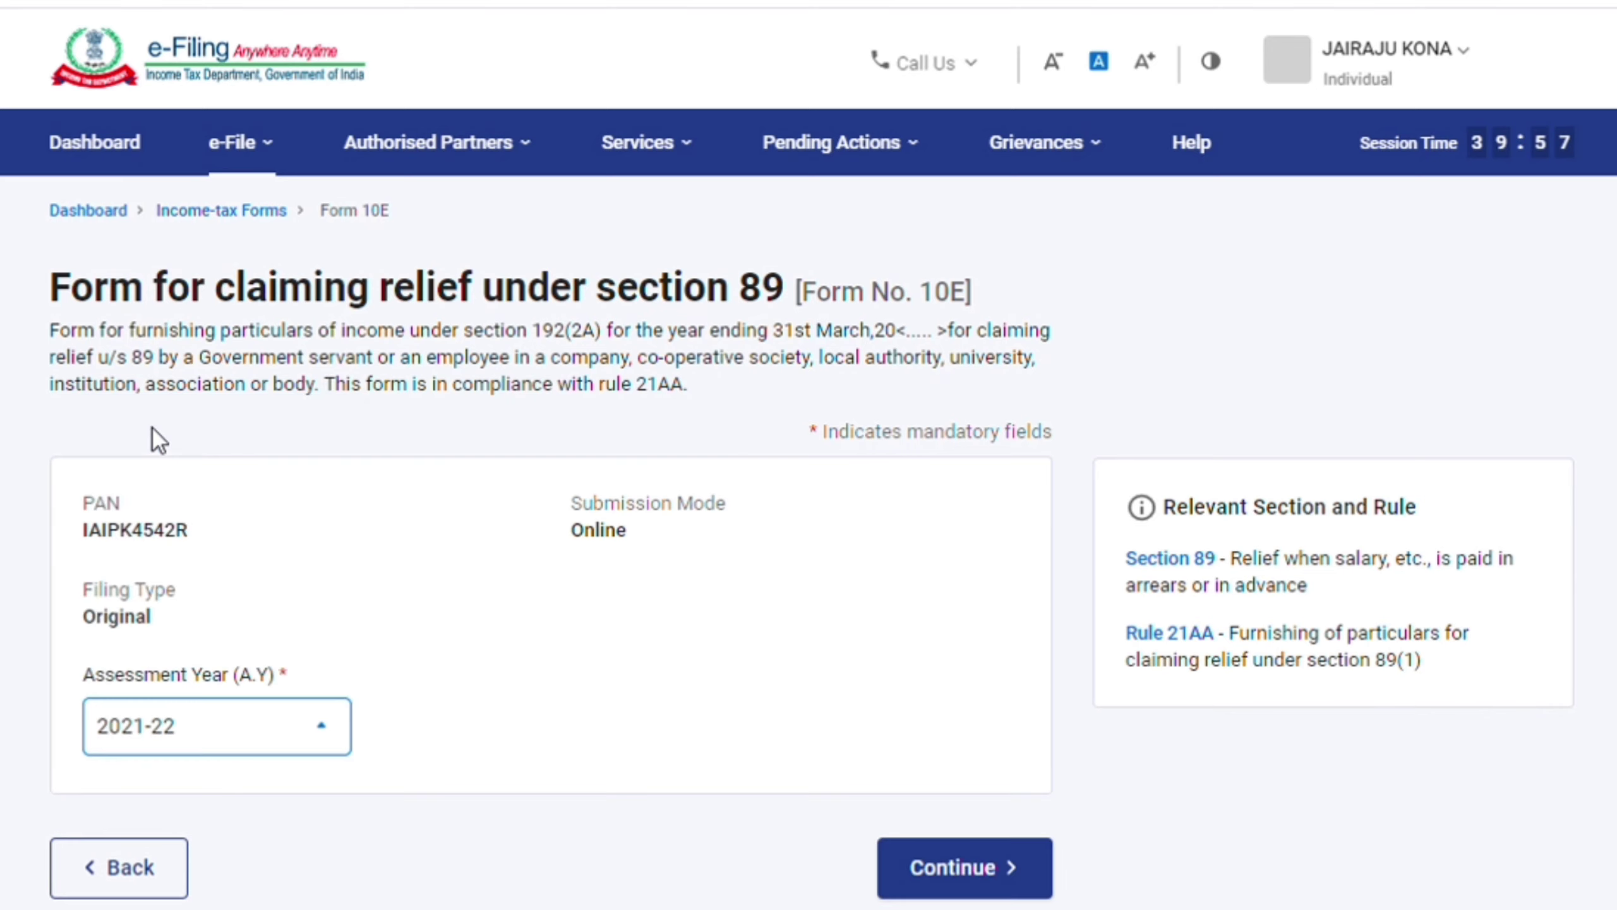
{"action": "left_click", "coordinate": [997, 877]}
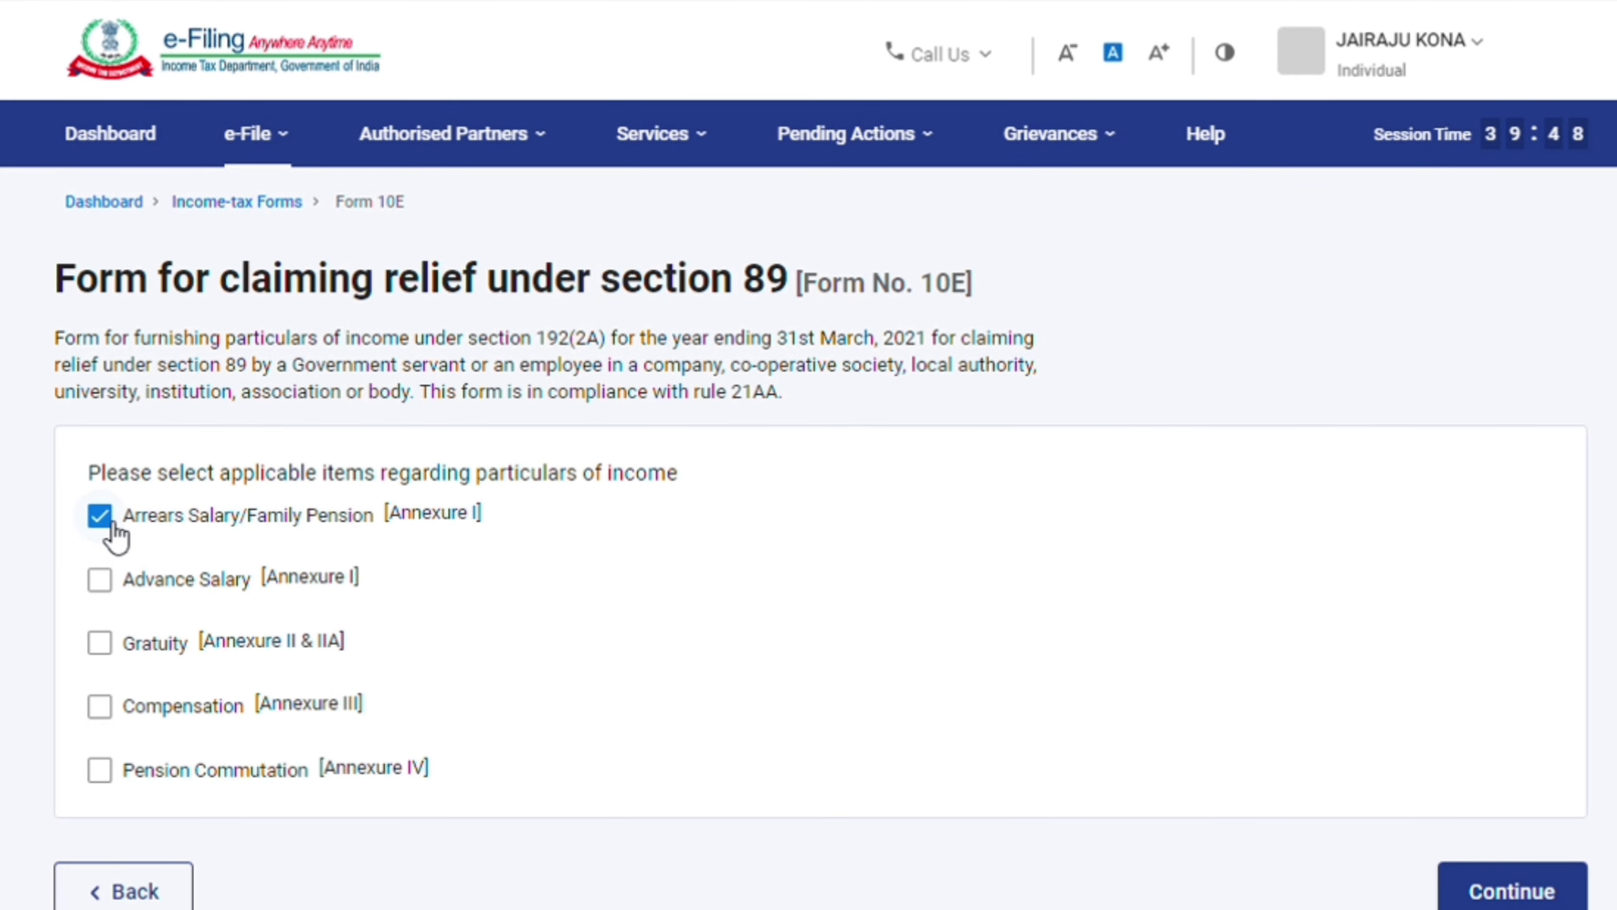
Step: Choose only Arrears Salary/Family Pension [Annexure I] as the applicable income item and continue to the form sections
{"action": "left_click", "coordinate": [109, 526]}
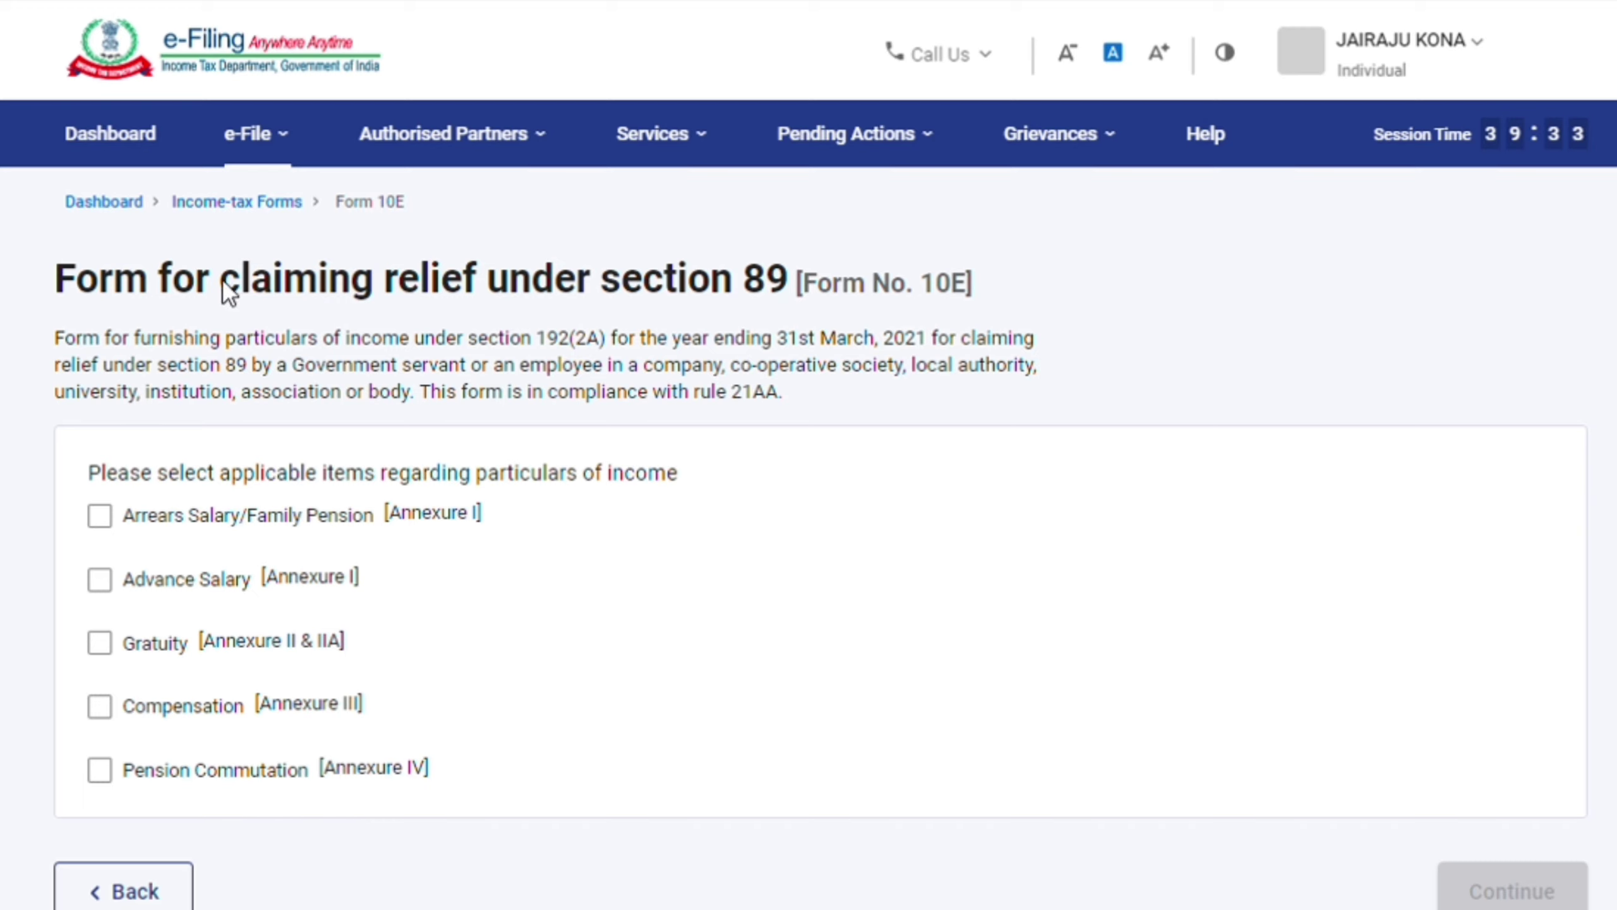
{"action": "left_click_drag", "start_coordinate": [222, 293], "coordinate": [799, 292]}
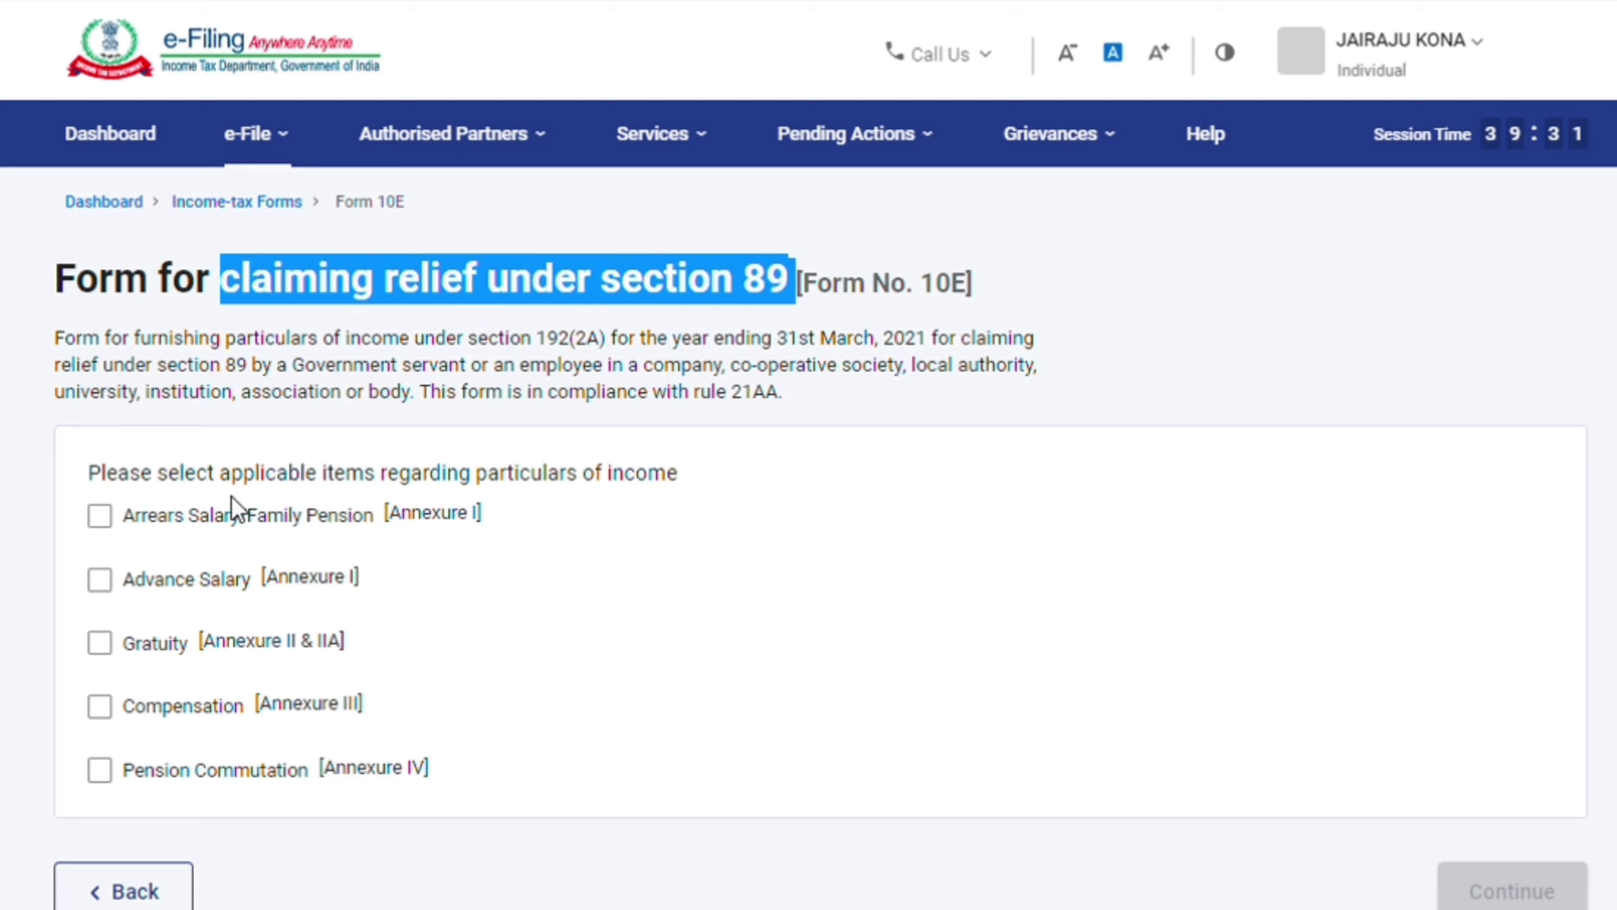
{"action": "left_click", "coordinate": [58, 485]}
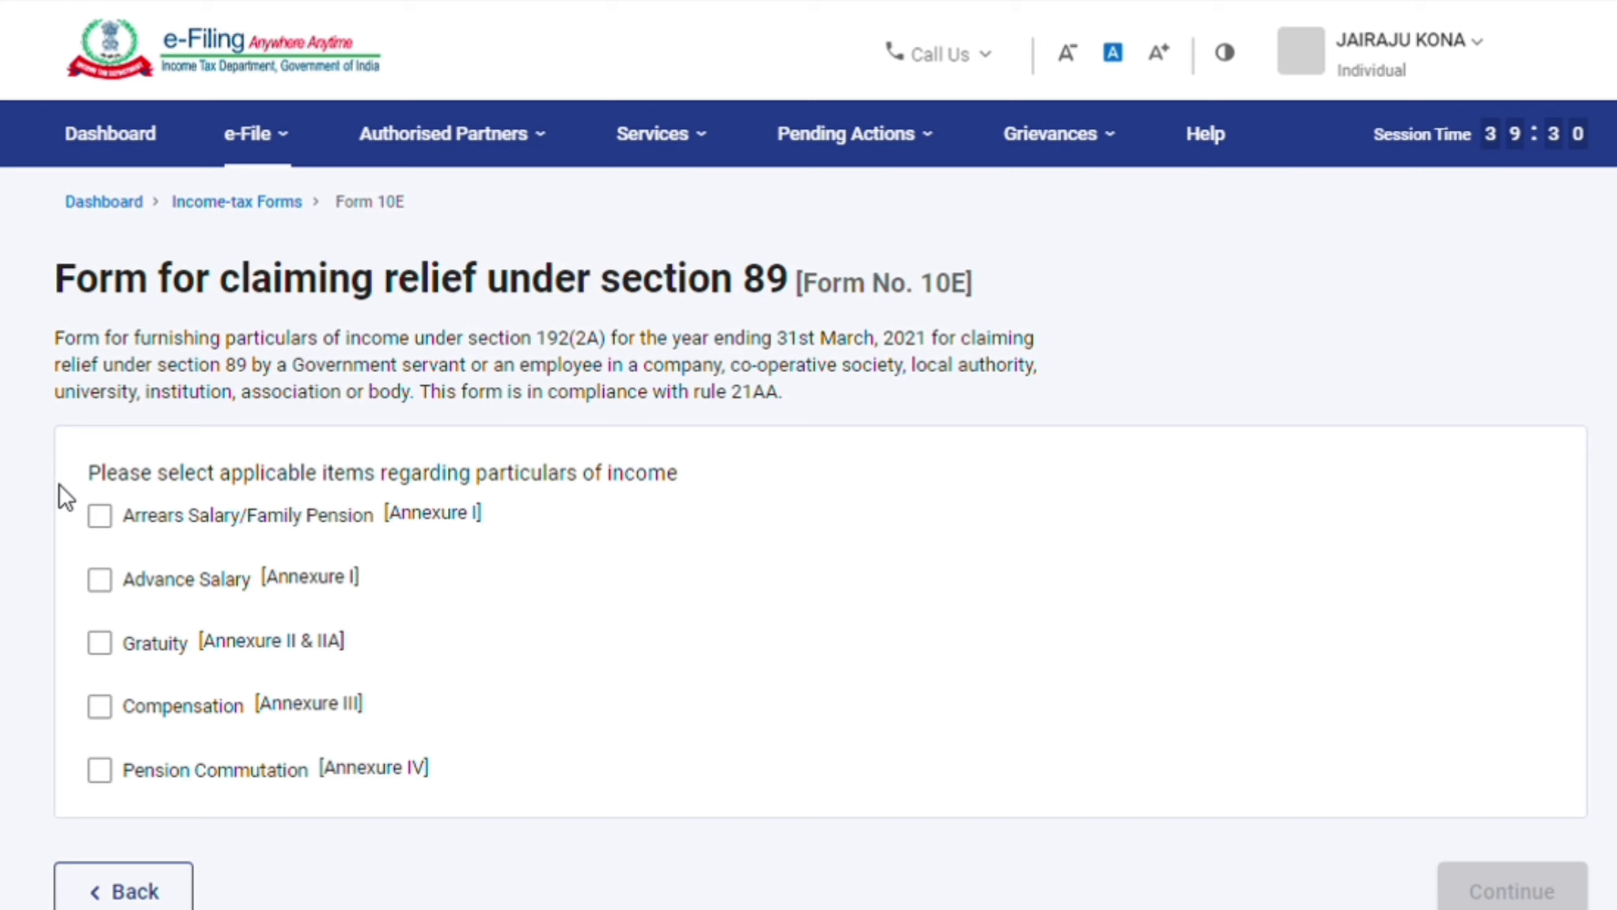
{"action": "left_click", "coordinate": [111, 520]}
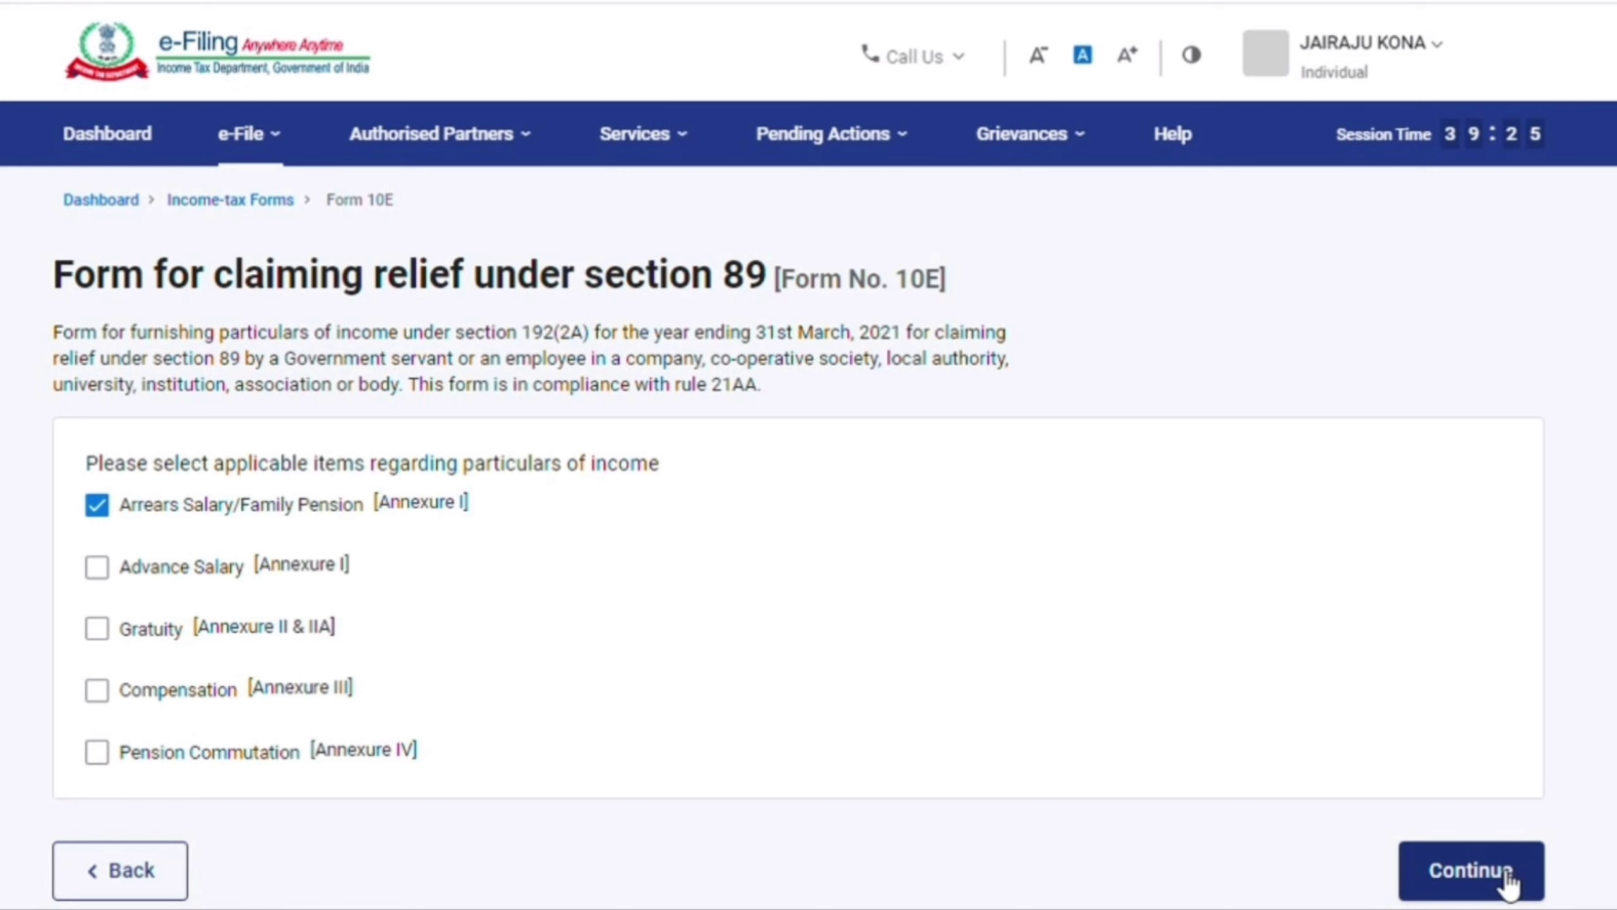
{"action": "left_click", "coordinate": [1471, 870]}
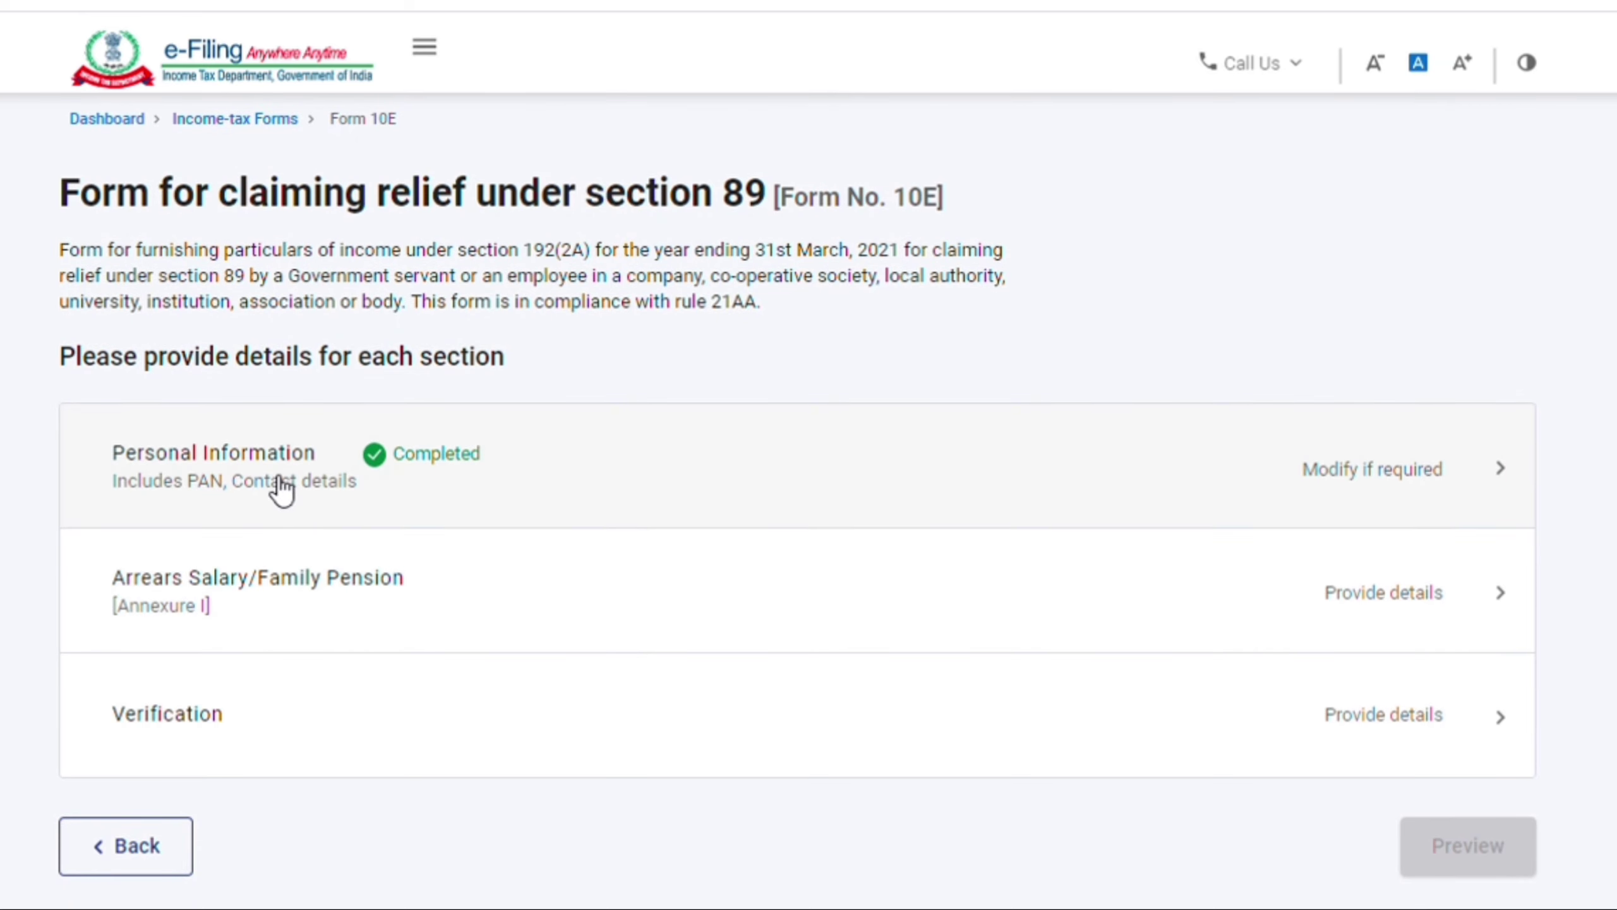
Step: Review and save the Personal Information section, and open the Arrears Salary/Family Pension [Annexure I] section
{"action": "left_click", "coordinate": [1443, 510]}
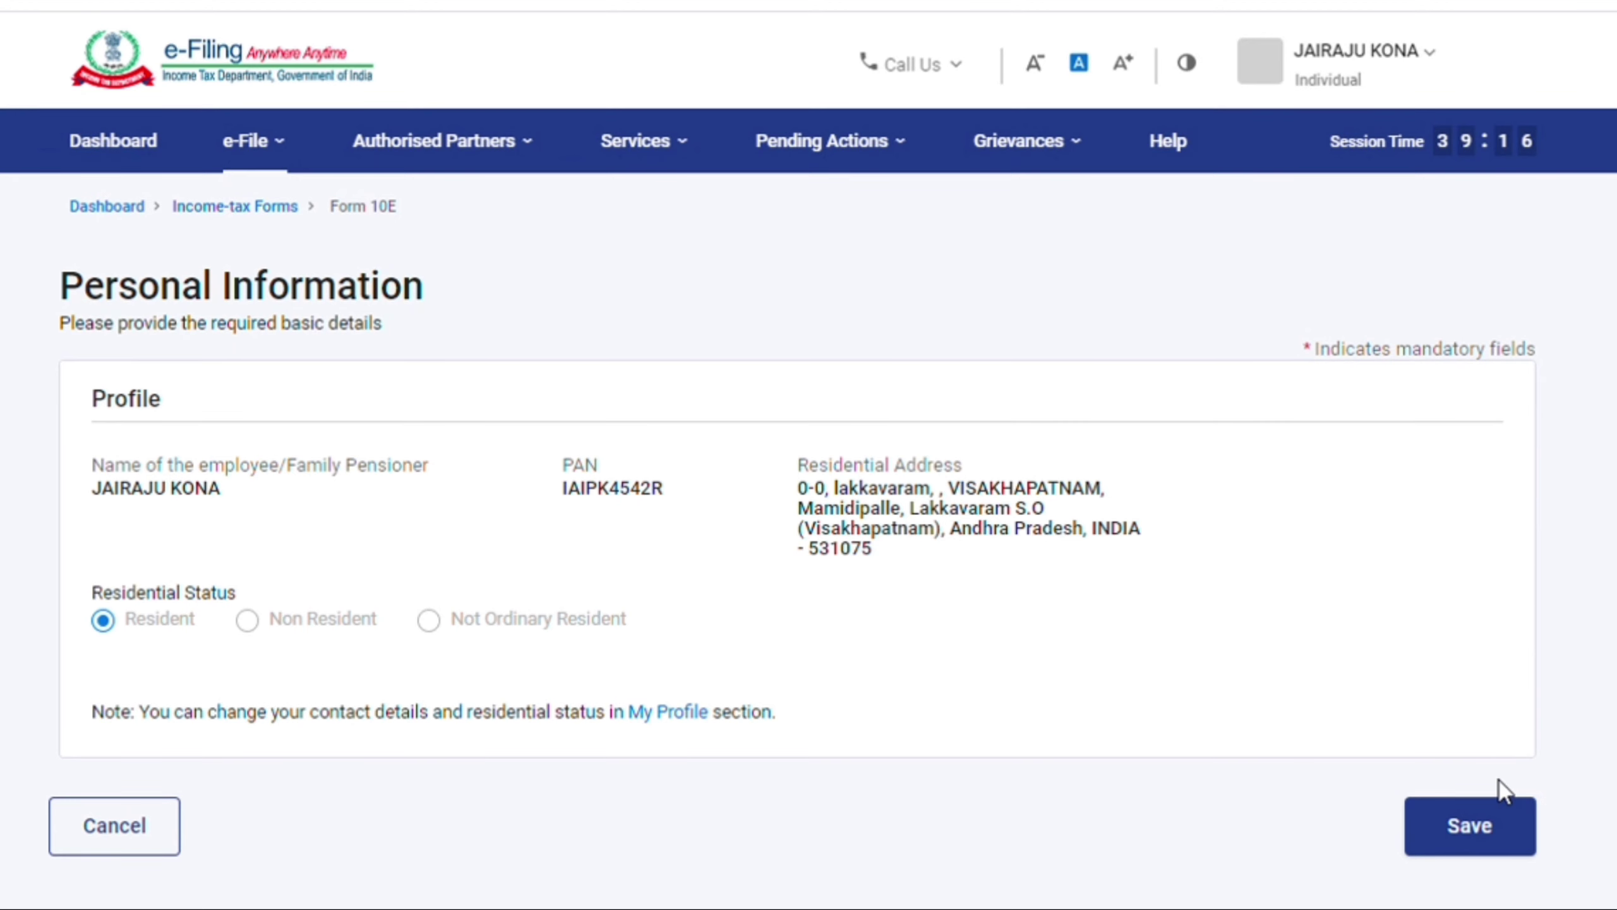
{"action": "left_click", "coordinate": [1480, 831]}
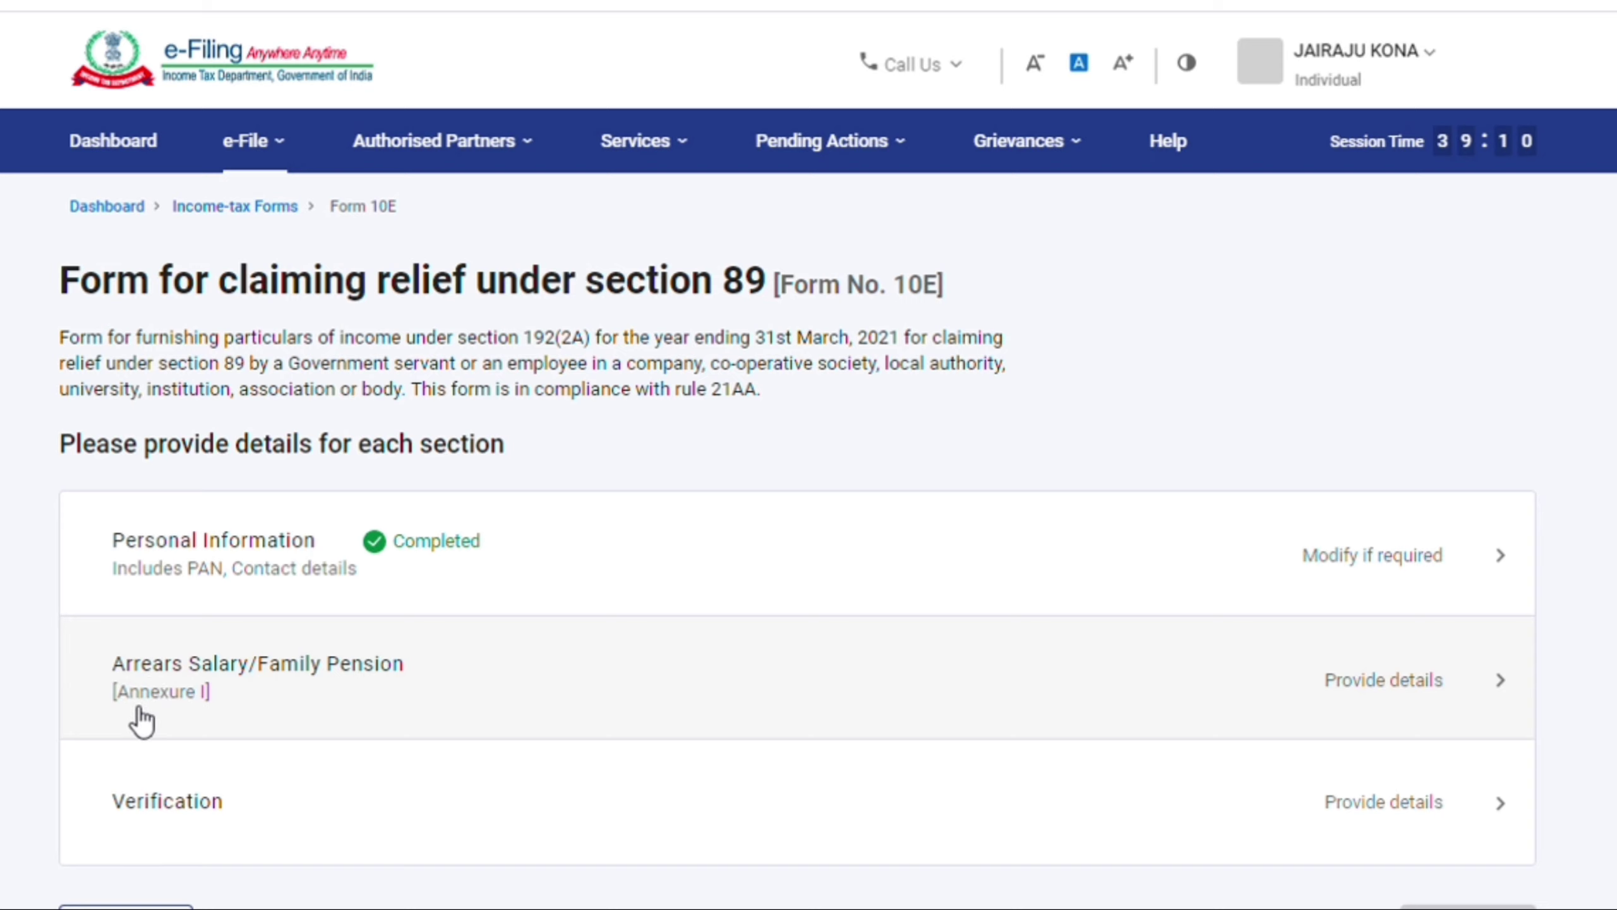
{"action": "left_click", "coordinate": [173, 713]}
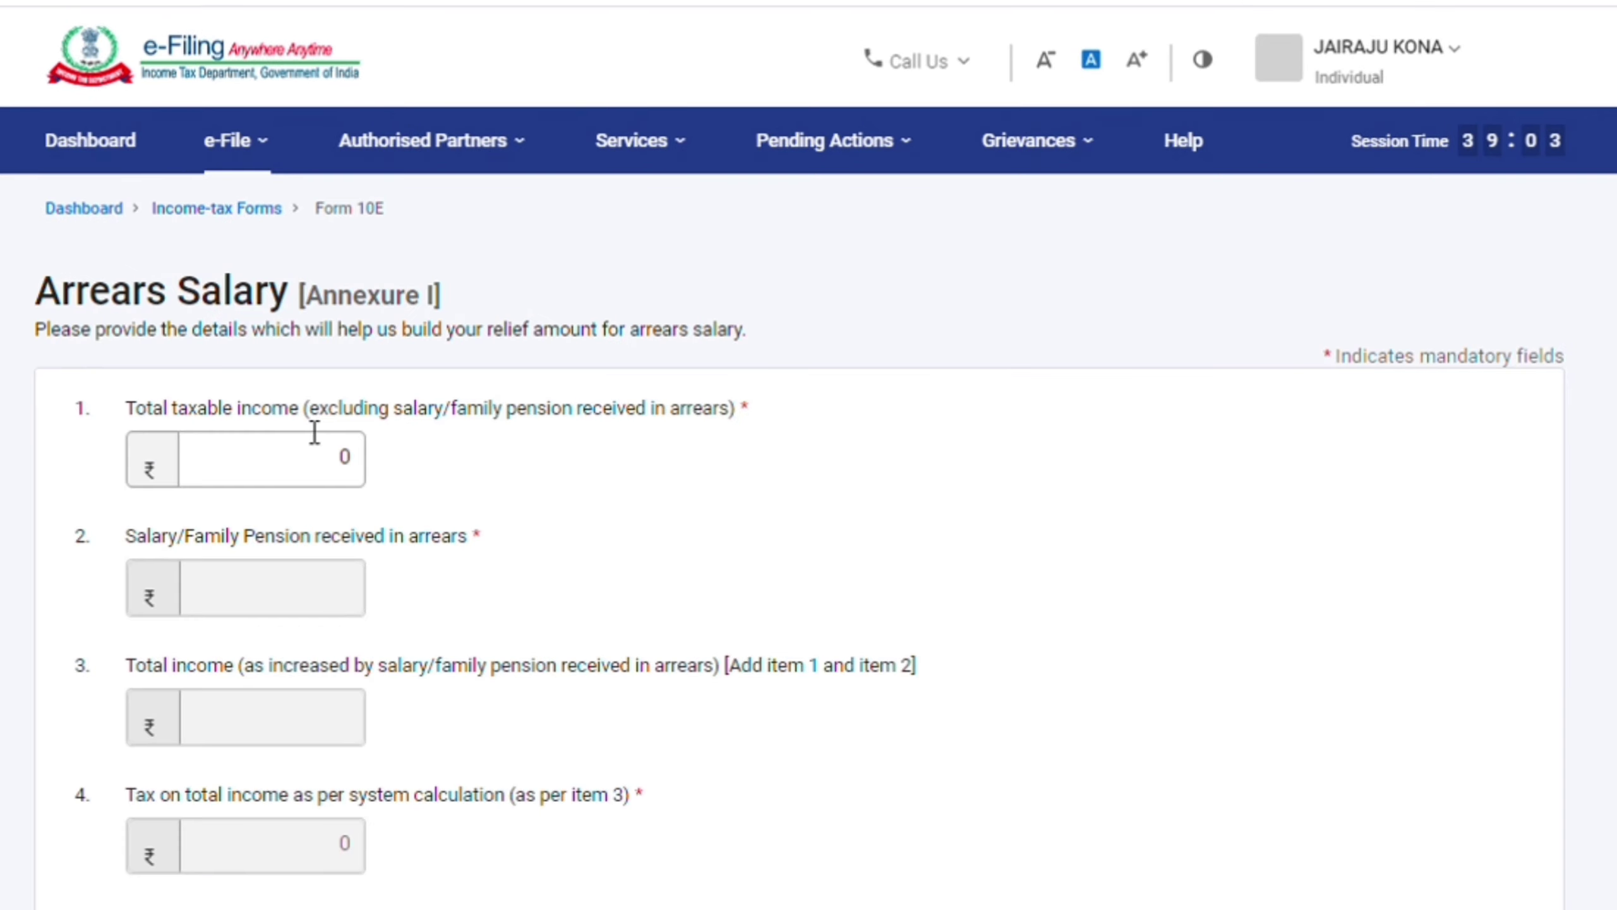
Step: Enter 650000 as the total taxable income excluding salary/family pension received in arrears
{"action": "scroll", "coordinate": [299, 426], "scroll_direction": "down", "scroll_amount": 4}
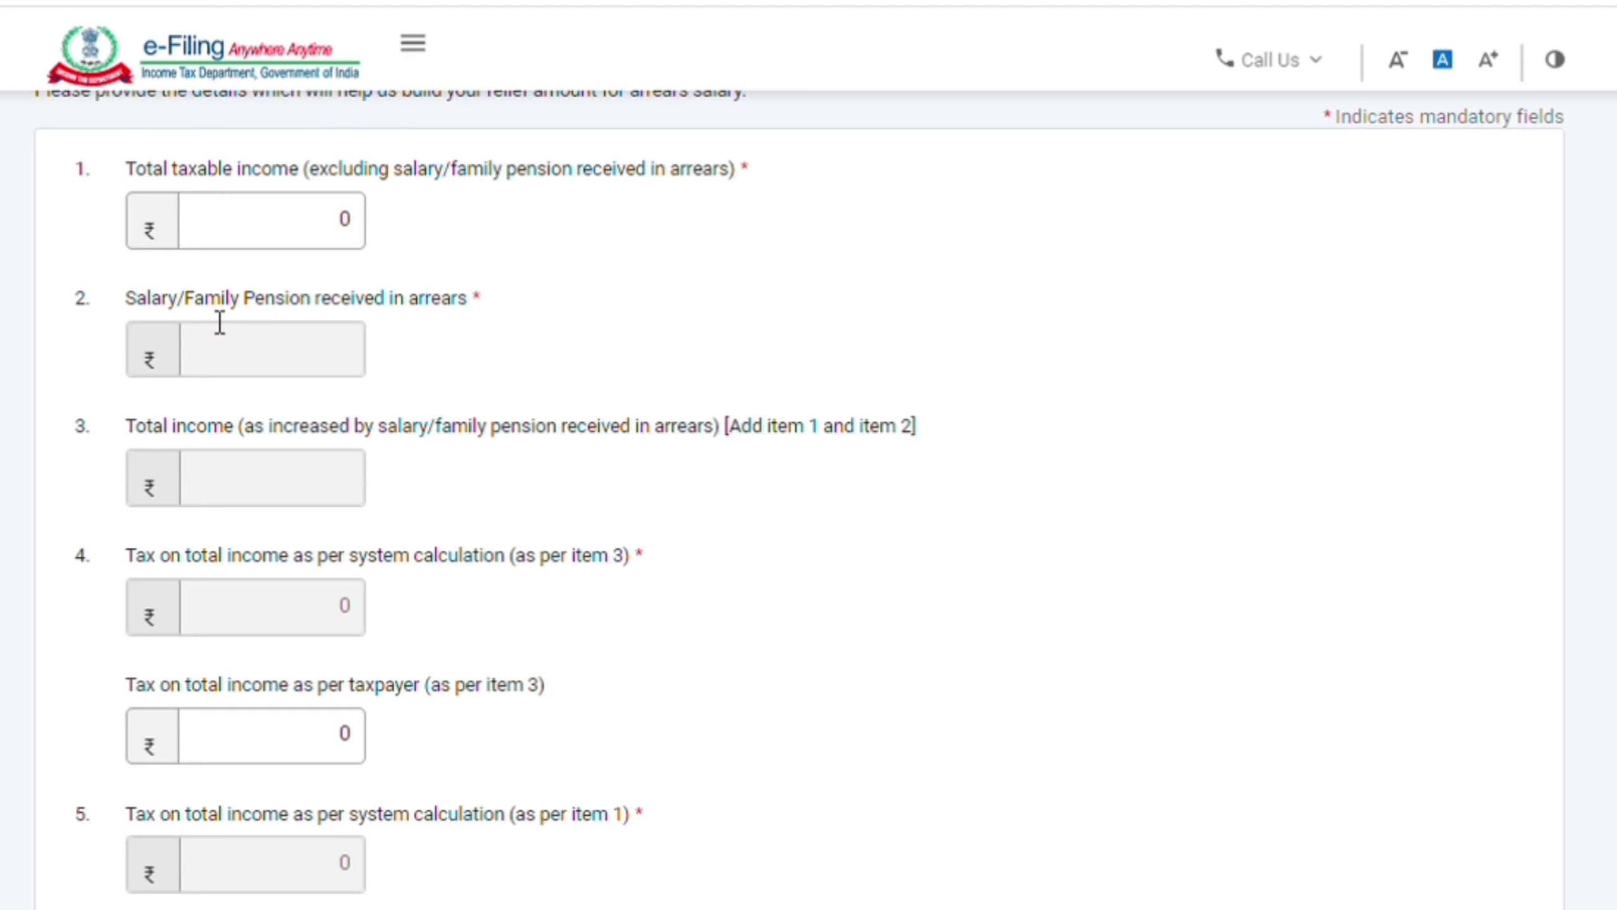
{"action": "scroll", "coordinate": [350, 321], "scroll_direction": "up", "scroll_amount": 4}
{"action": "left_click", "coordinate": [344, 478]}
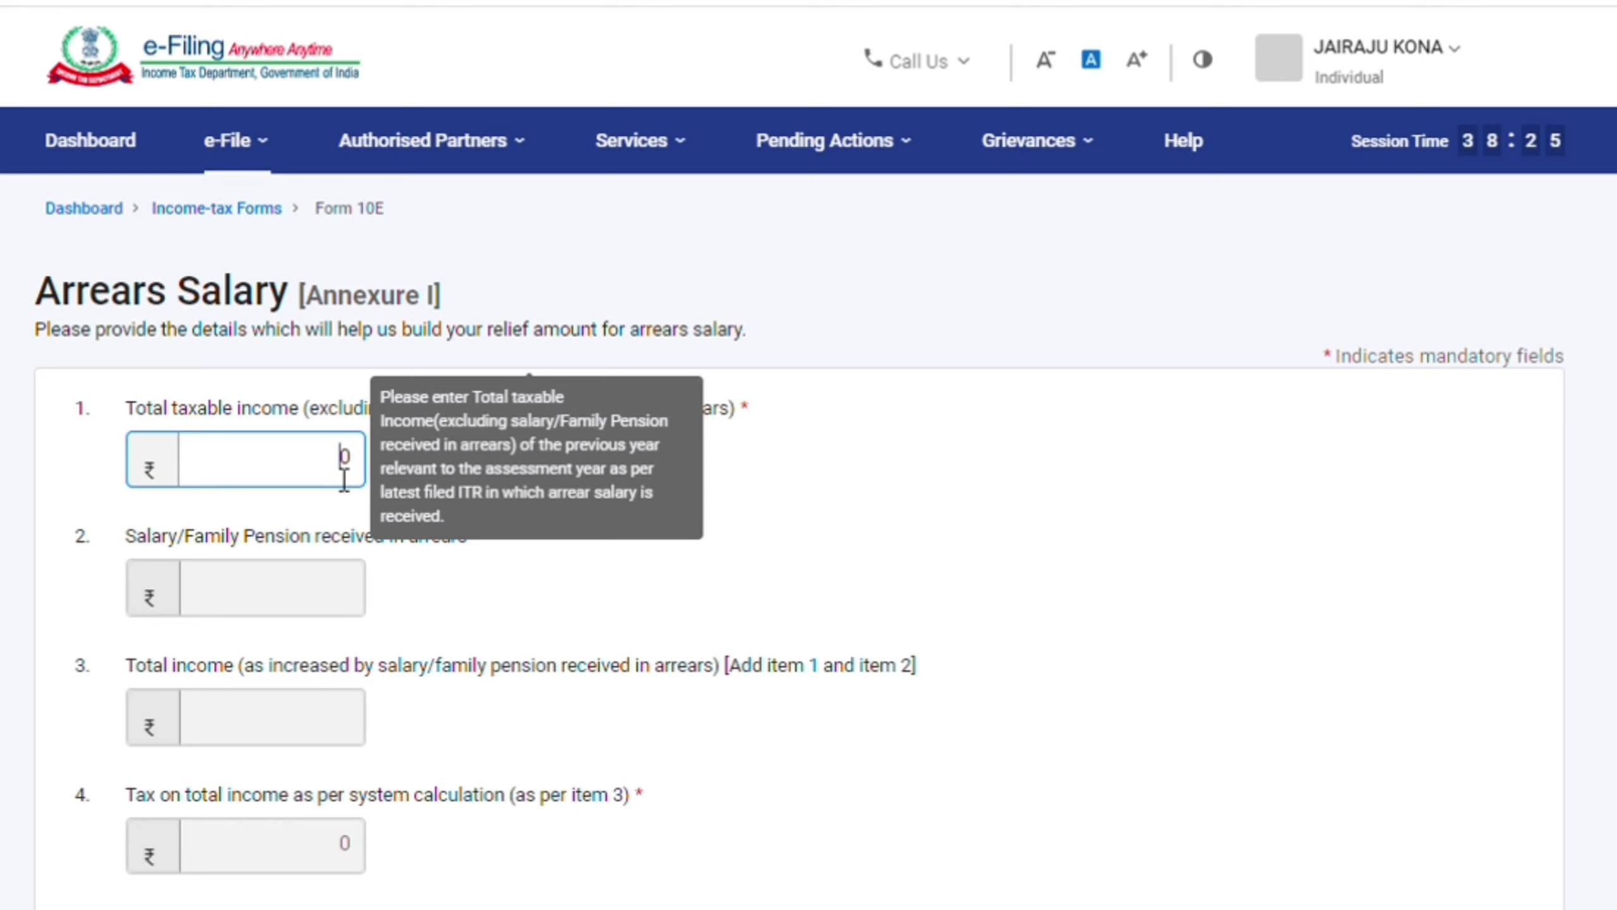
{"action": "type", "text": "650000"}
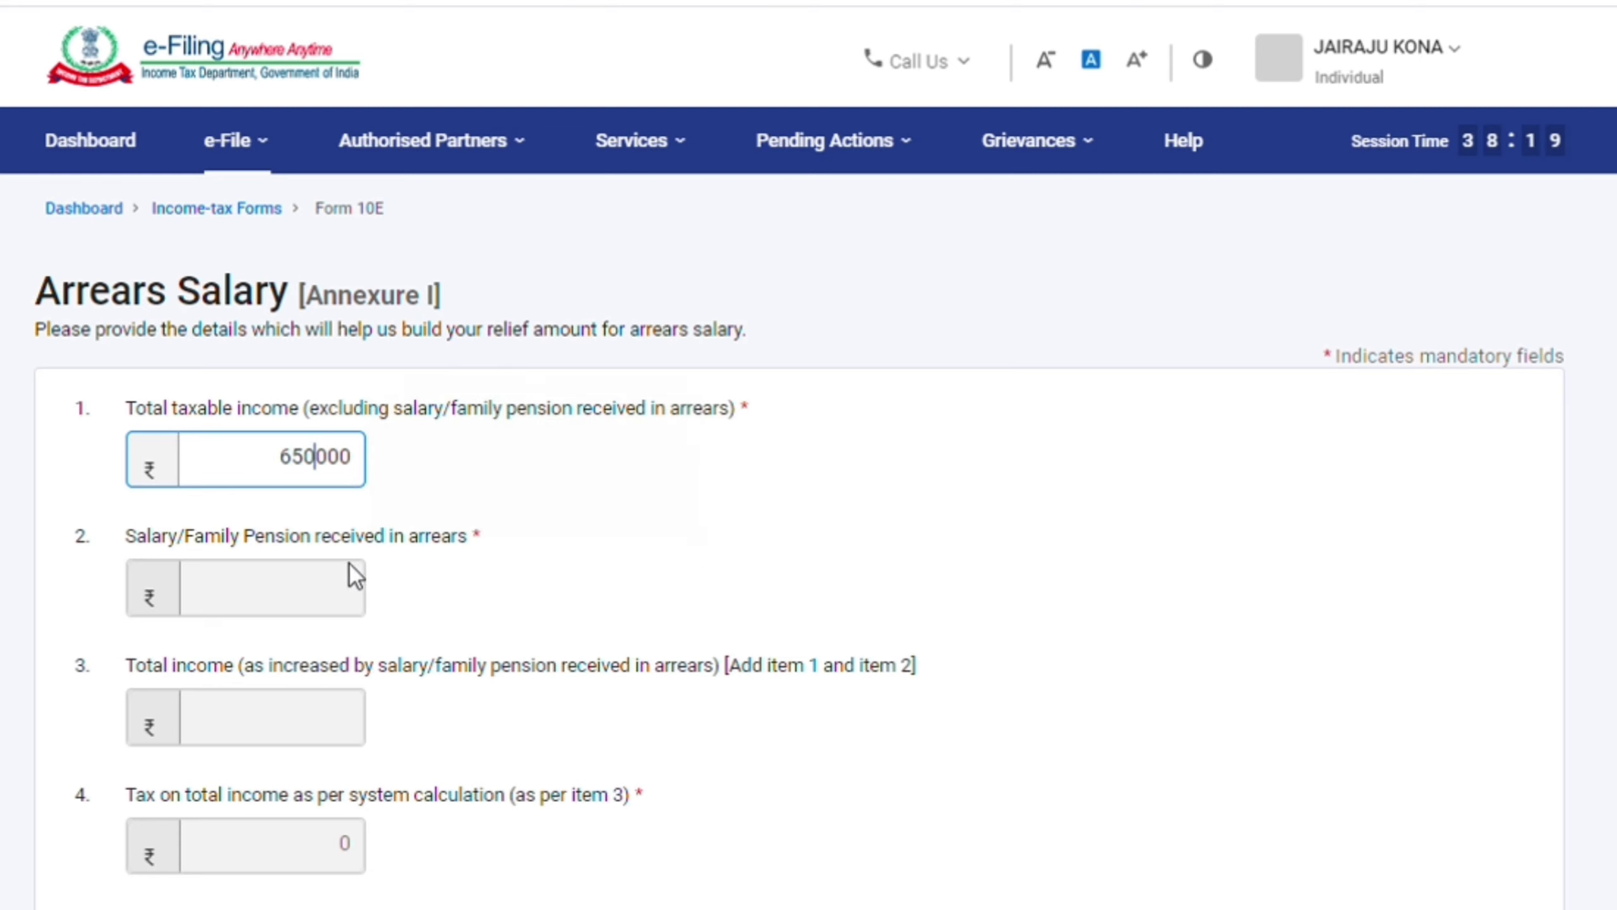
{"action": "left_click", "coordinate": [336, 584]}
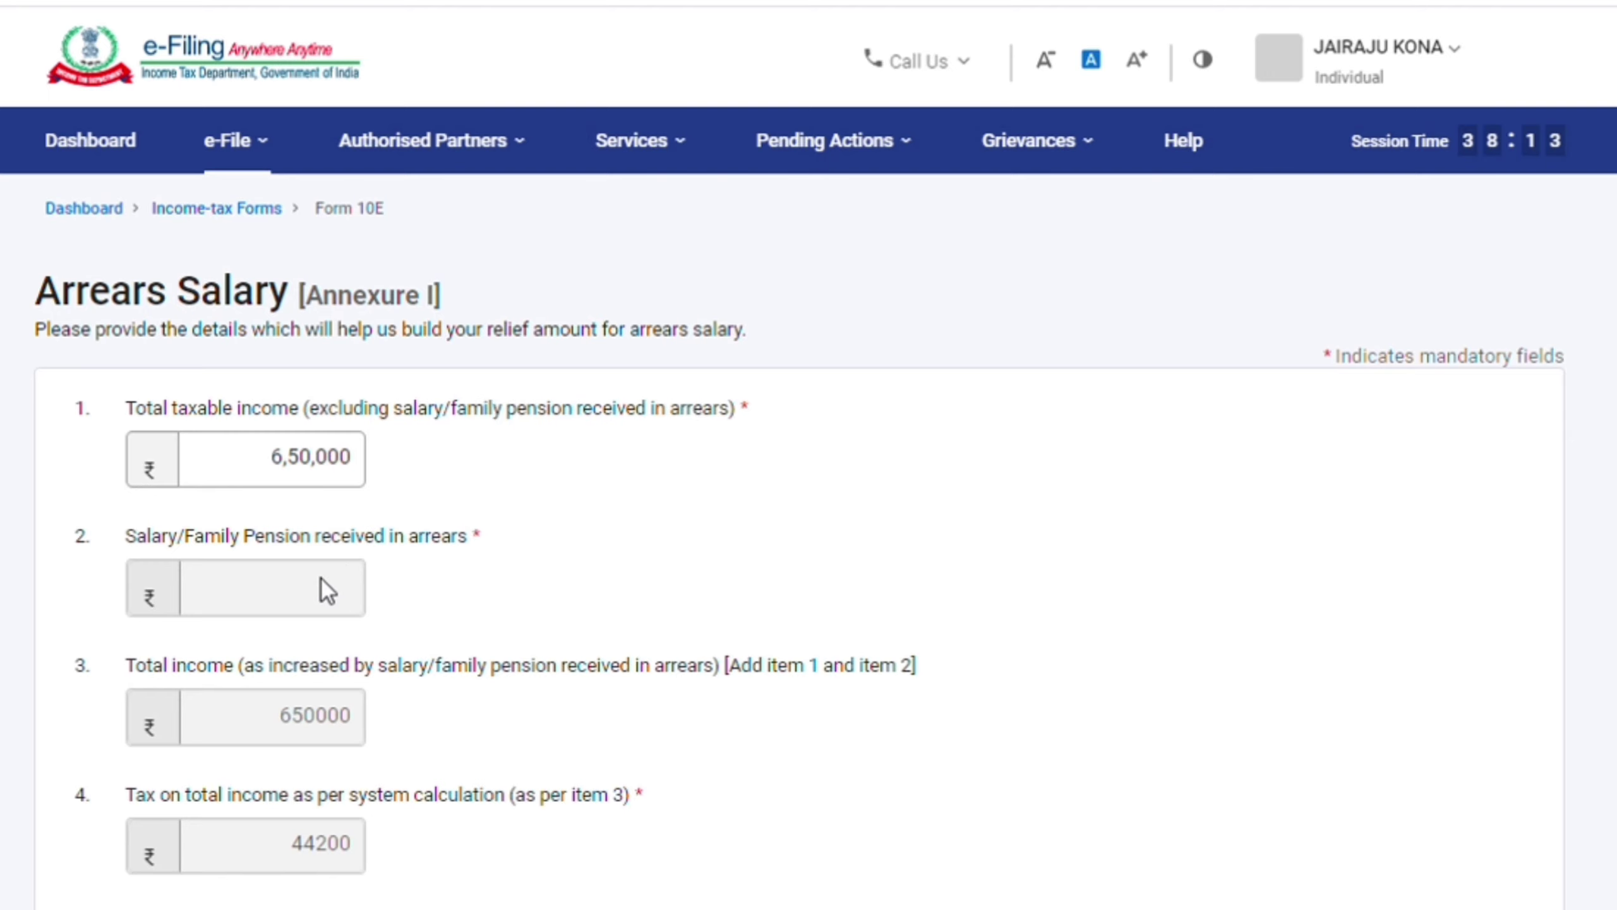
Step: Open a new detail entry in Table 'A' for salary/family pension received in arrears relating to previous years
{"action": "scroll", "coordinate": [321, 580], "scroll_direction": "down", "scroll_amount": 10}
{"action": "scroll", "coordinate": [381, 648], "scroll_direction": "down", "scroll_amount": 2}
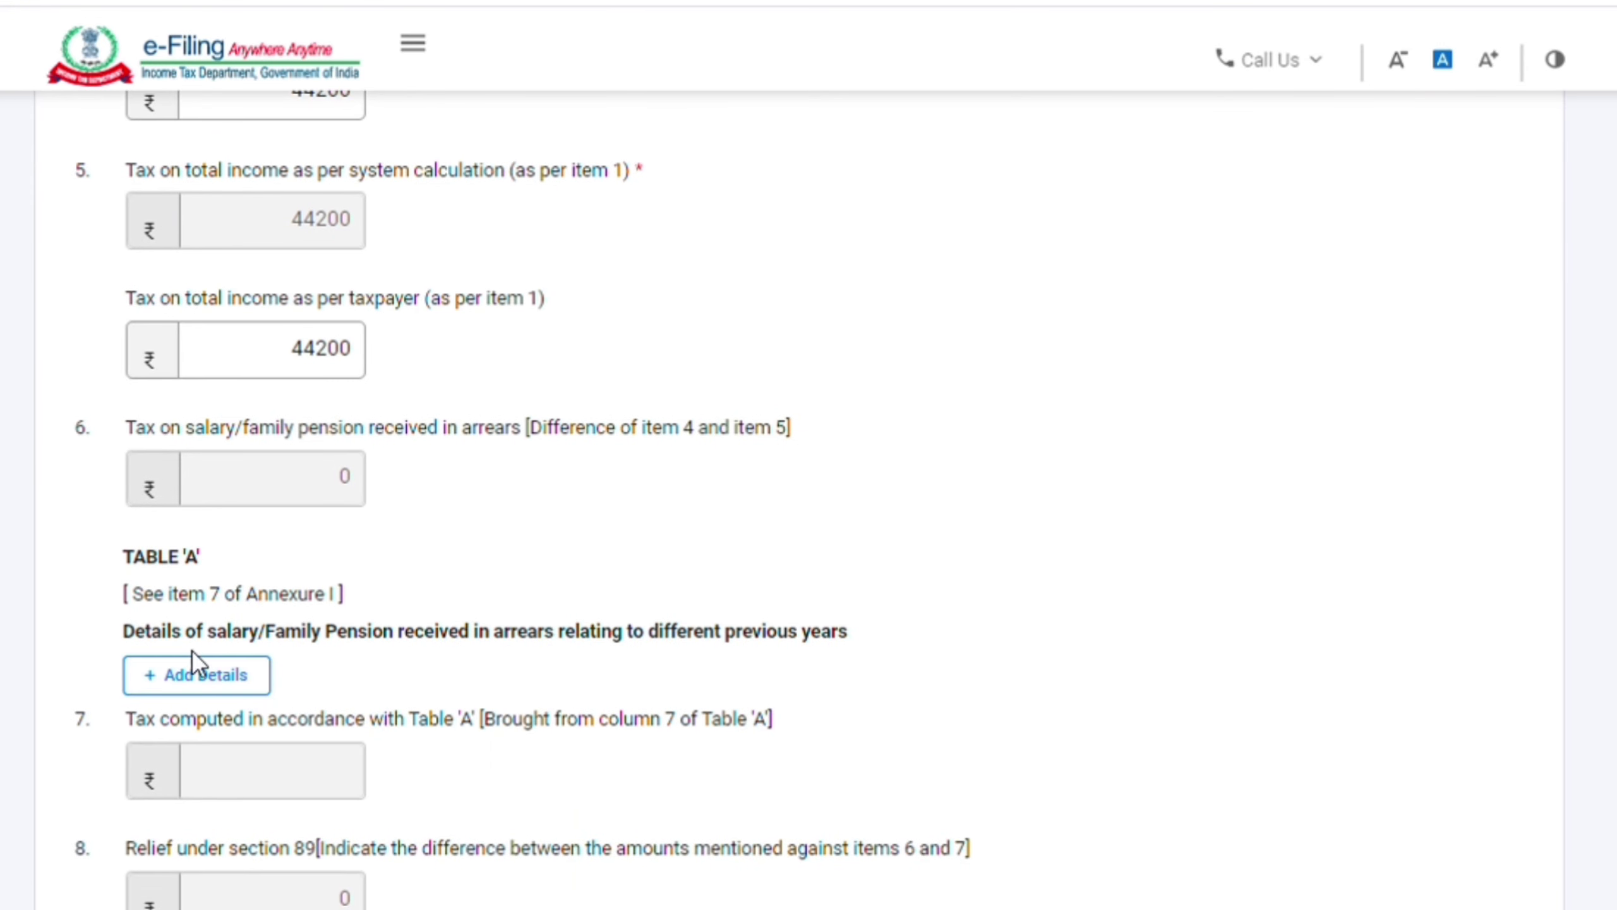
{"action": "left_click", "coordinate": [220, 674]}
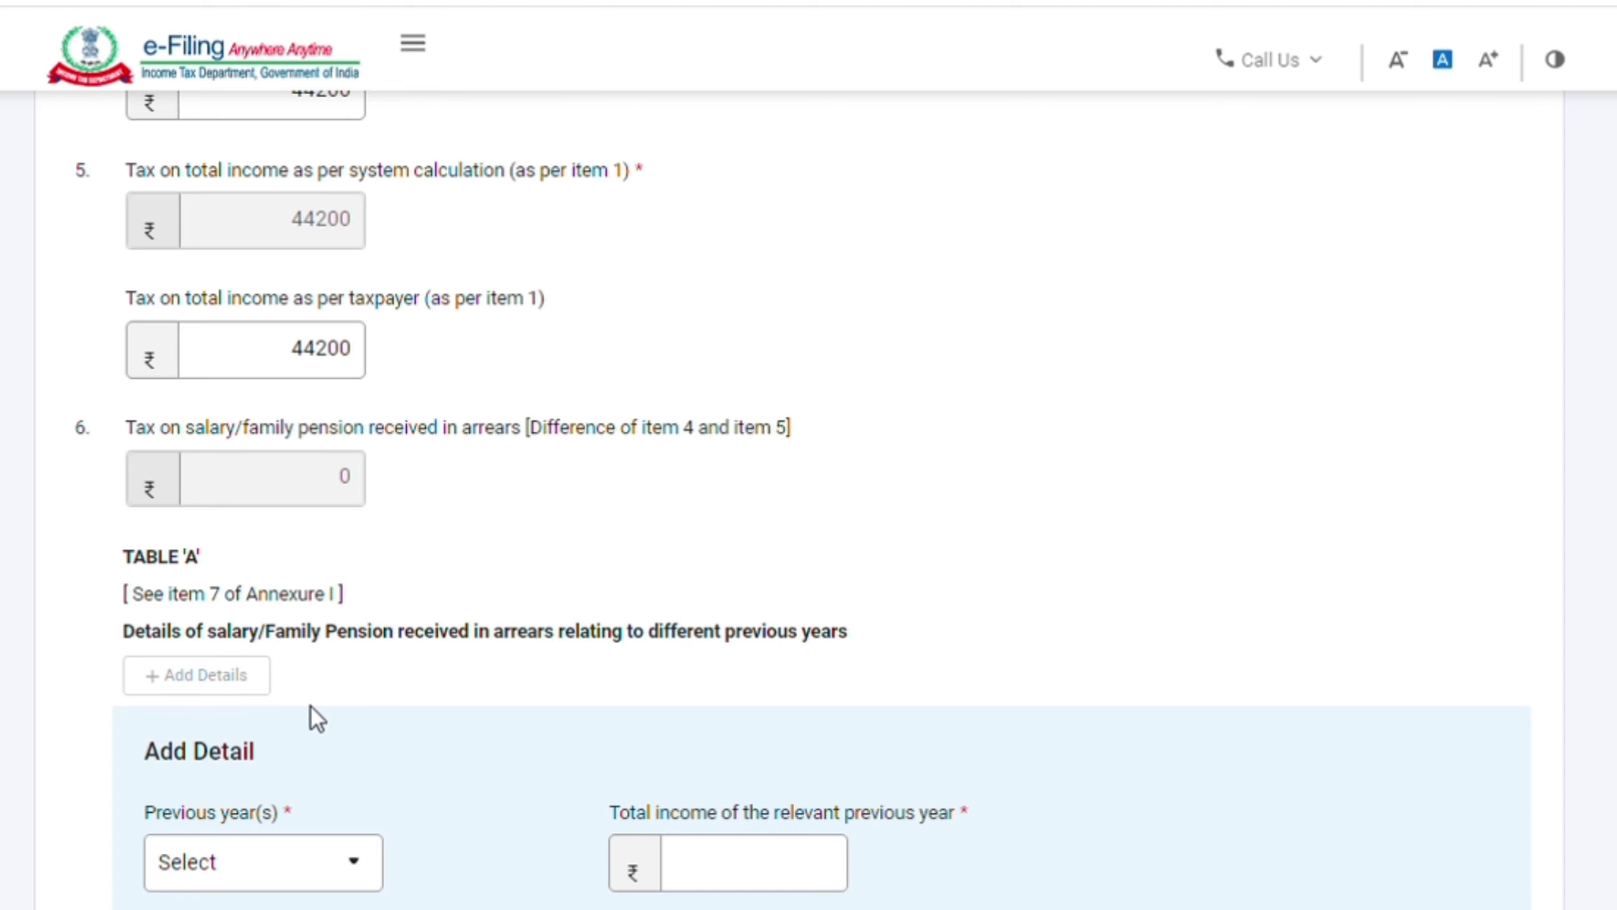
{"action": "scroll", "coordinate": [347, 739], "scroll_direction": "down", "scroll_amount": 6}
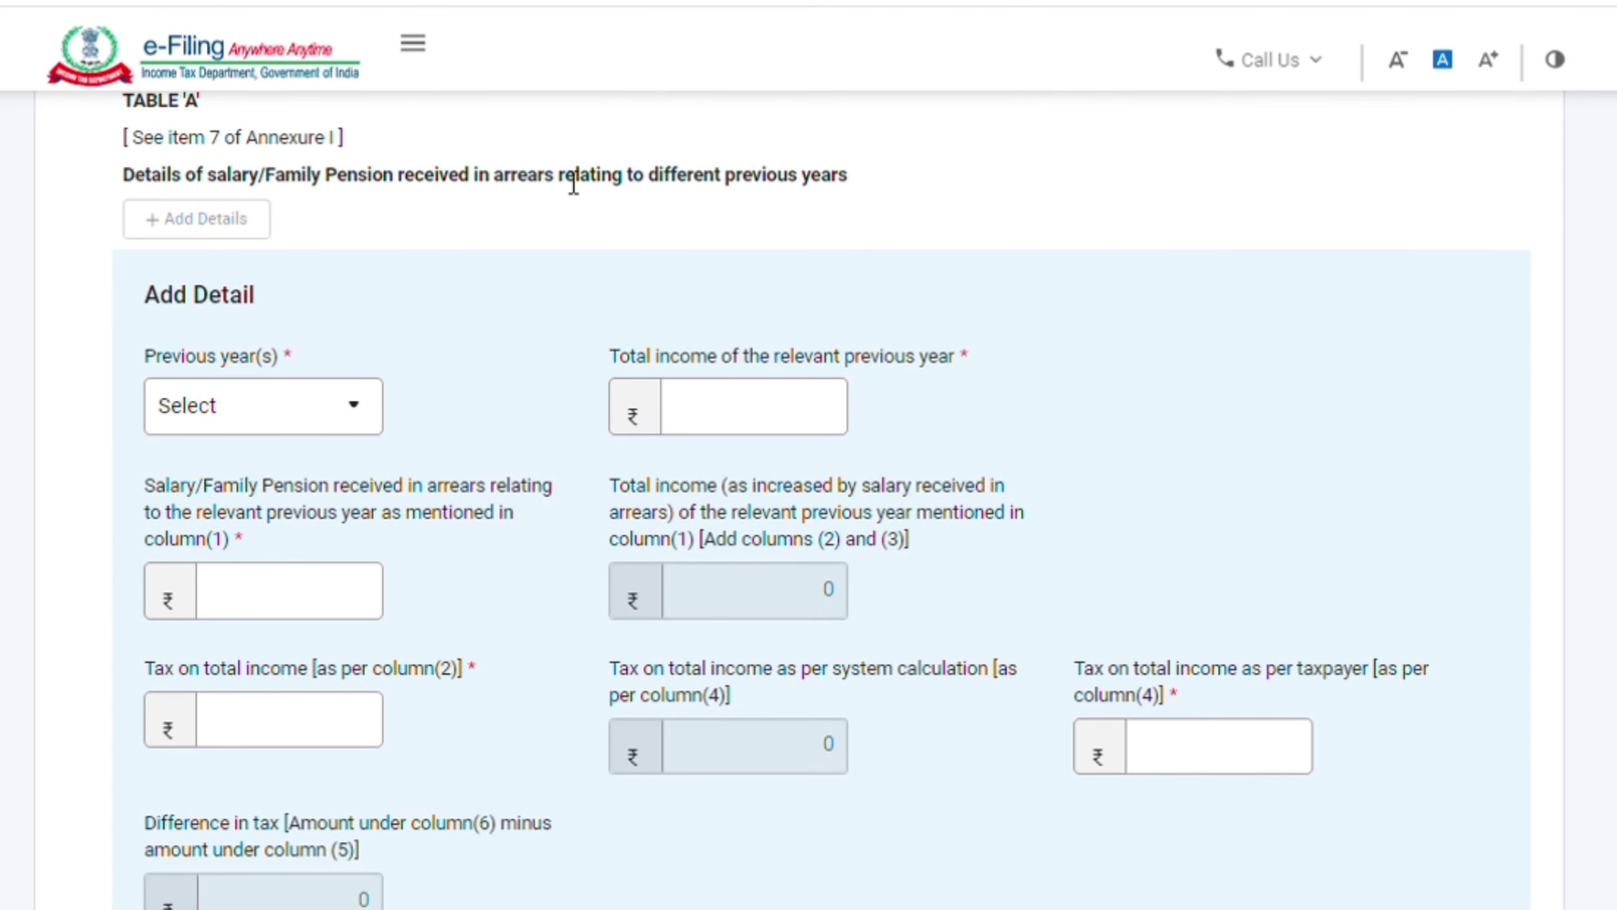
{"action": "left_click_drag", "start_coordinate": [498, 188], "coordinate": [853, 185]}
{"action": "left_click", "coordinate": [853, 185]}
Step: Set the previous year of the new Table 'A' entry to 2019-20
{"action": "left_click", "coordinate": [325, 430]}
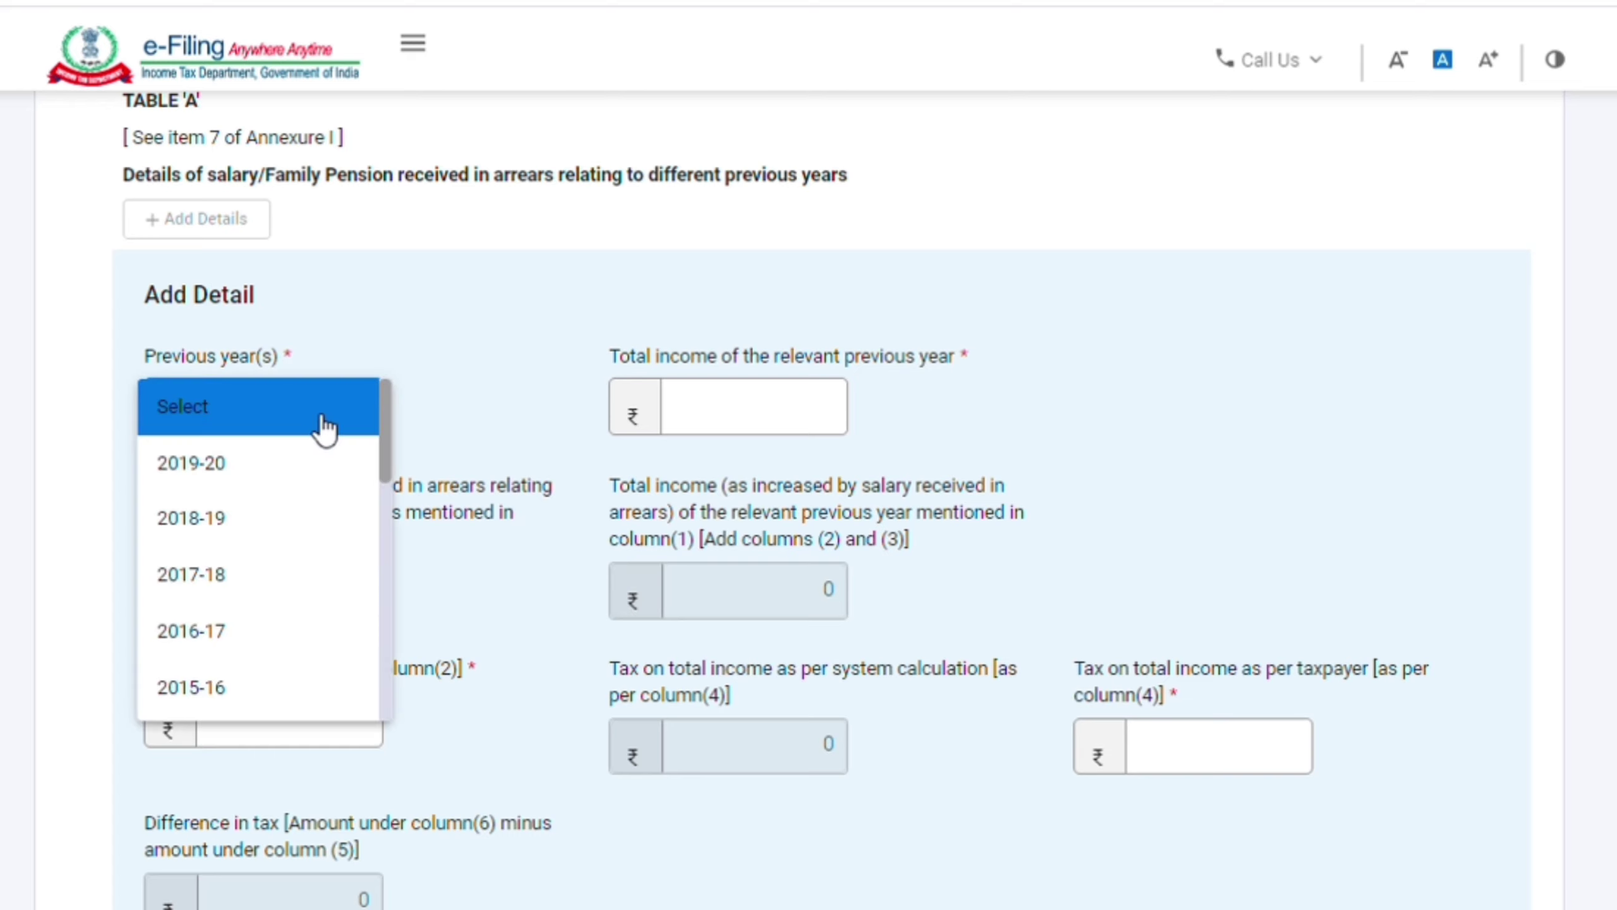
{"action": "scroll", "coordinate": [263, 621], "scroll_direction": "down", "scroll_amount": 5}
{"action": "scroll", "coordinate": [264, 621], "scroll_direction": "down", "scroll_amount": 7}
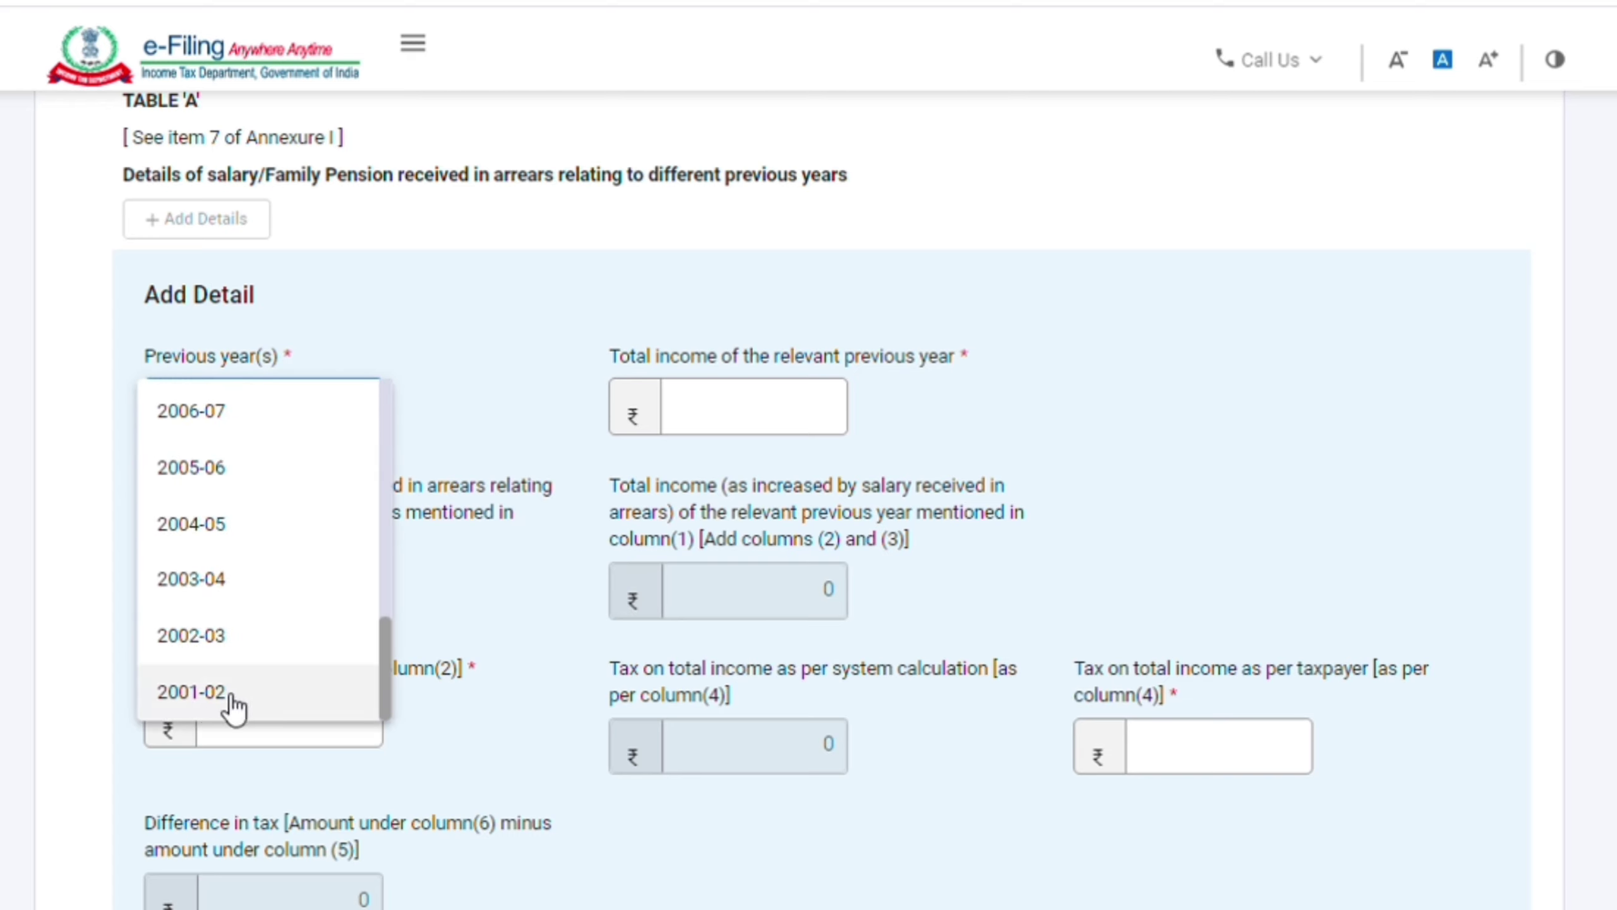
{"action": "scroll", "coordinate": [263, 704], "scroll_direction": "up", "scroll_amount": 10}
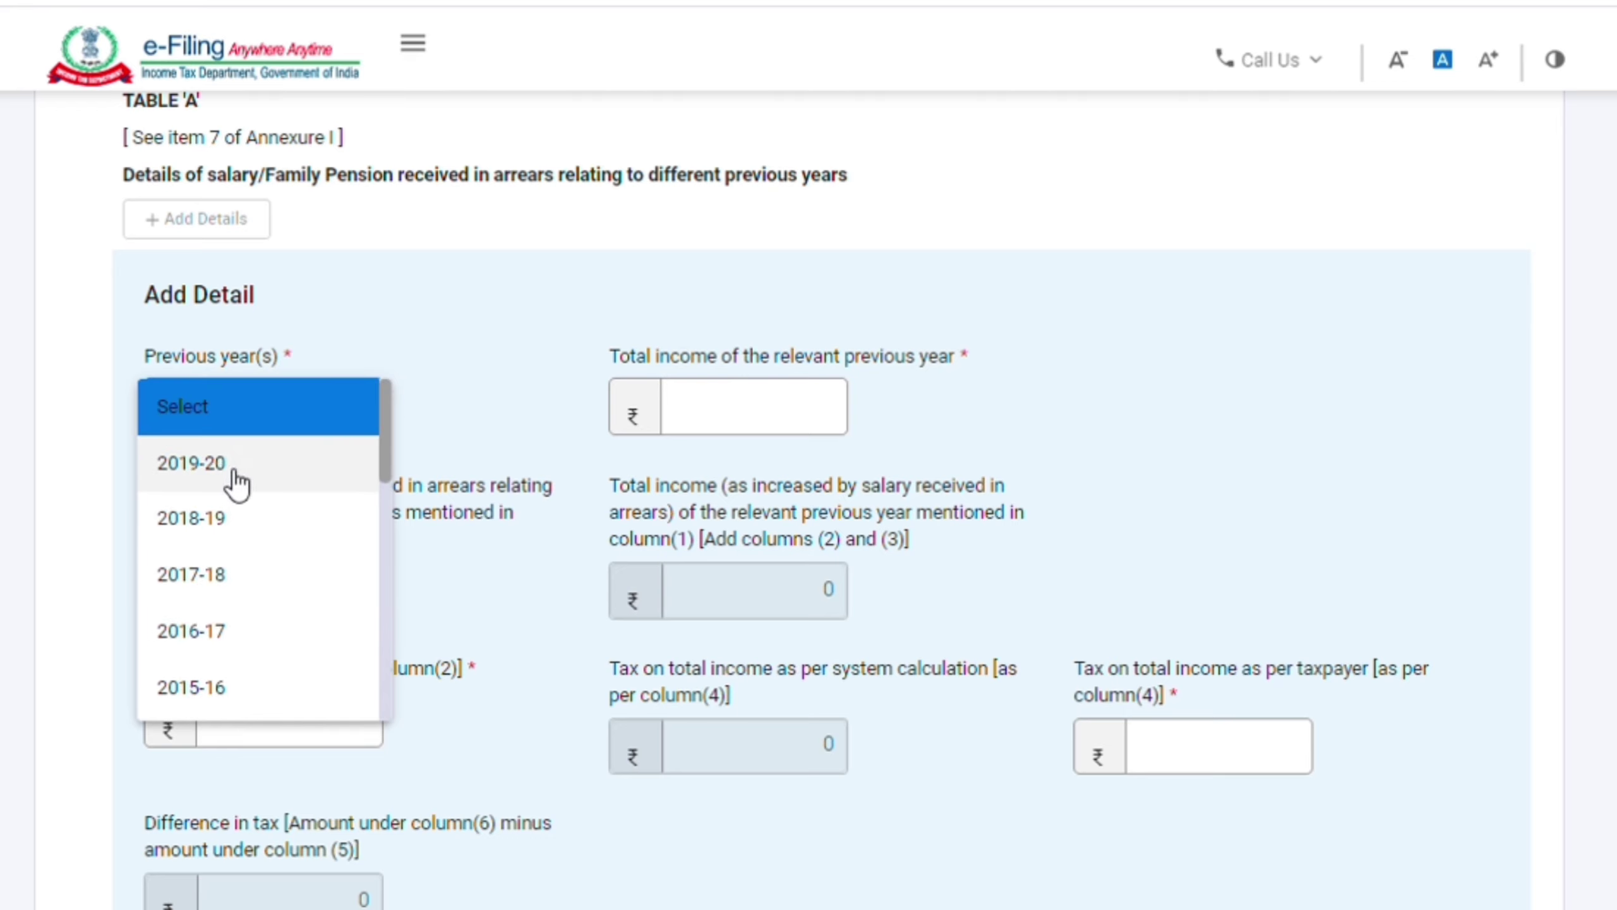
{"action": "left_click", "coordinate": [220, 472]}
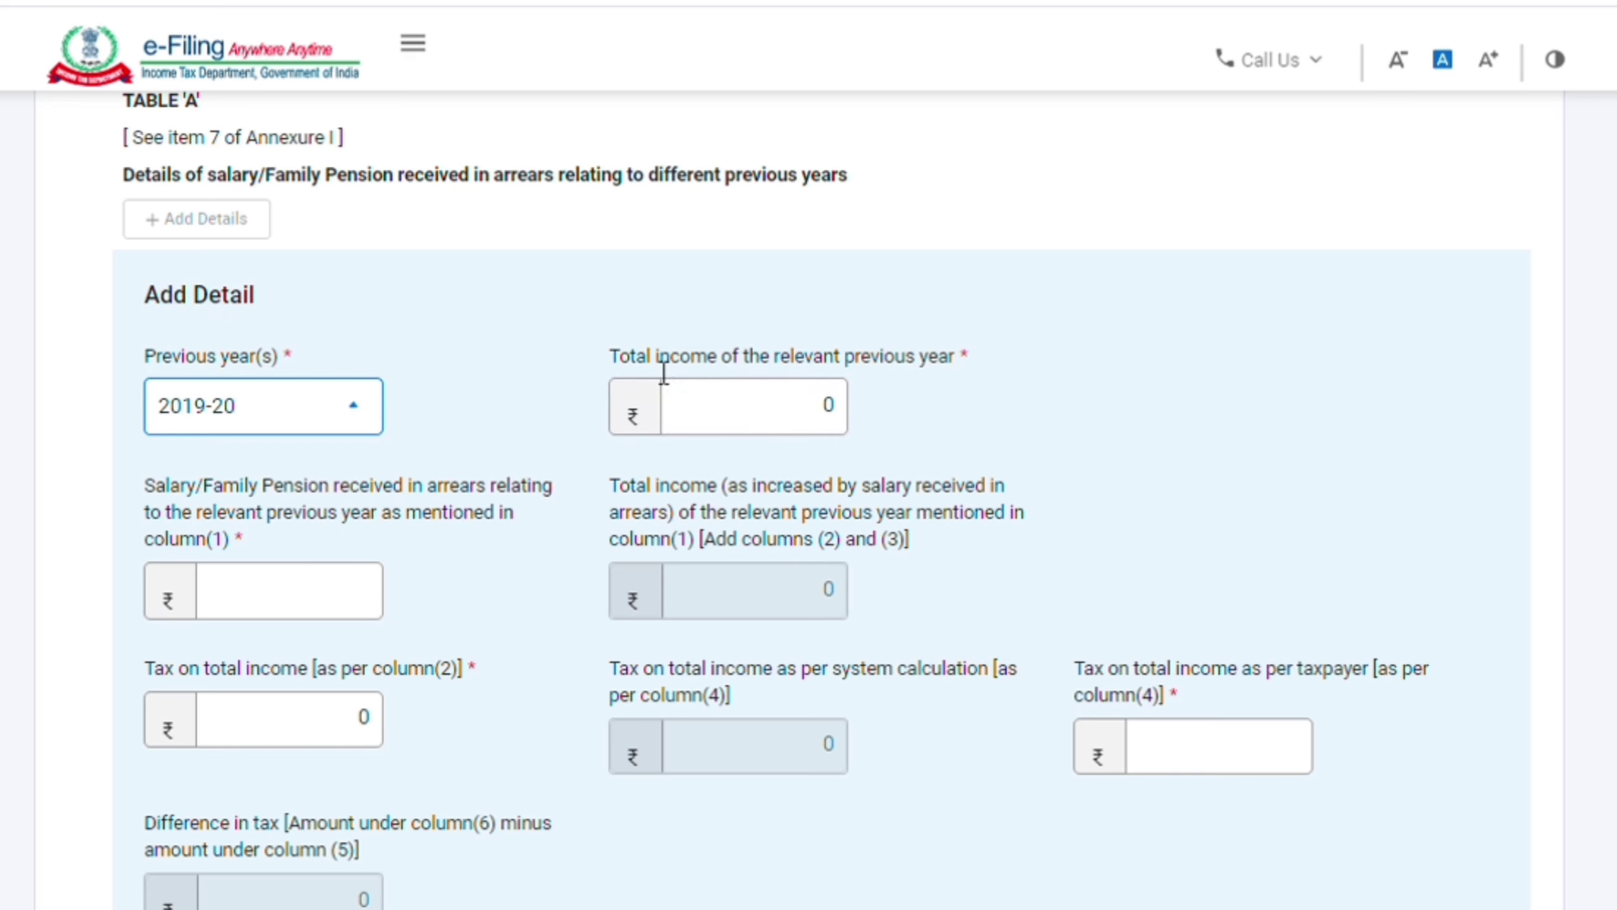
Step: Enter 300000 as the total income of the relevant previous year
{"action": "left_click", "coordinate": [818, 426]}
{"action": "type", "text": "300"}
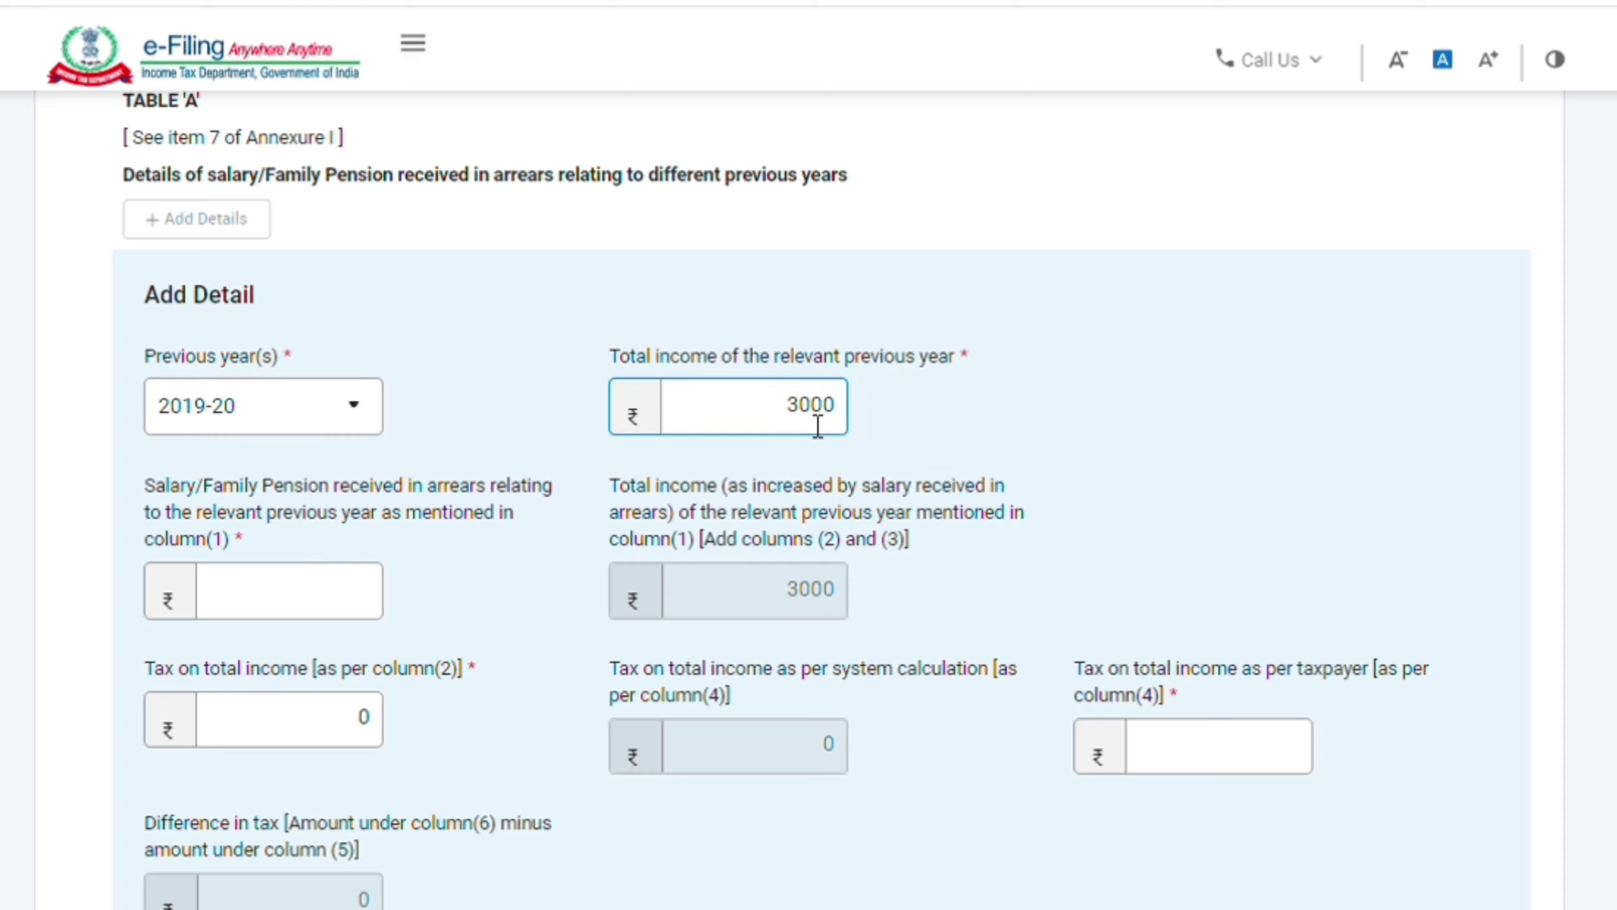
{"action": "type", "text": "0"}
{"action": "key", "text": "Left"}
{"action": "type", "text": "0"}
{"action": "left_click", "coordinate": [829, 459]}
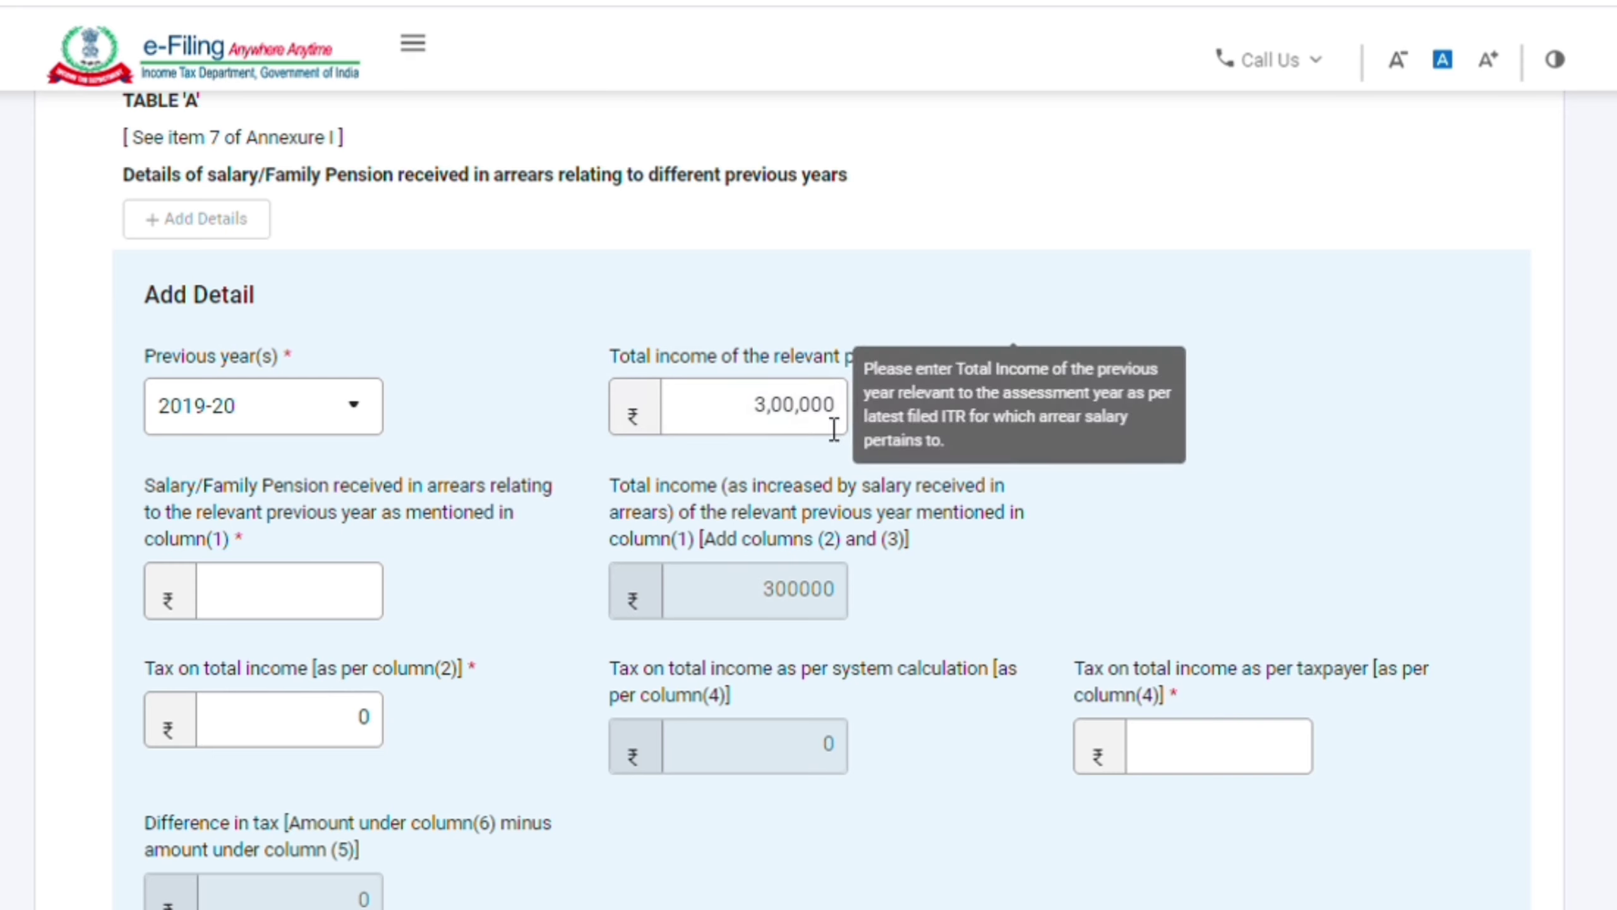
Step: Enter 100000 as the salary/family pension received in arrears relating to the 2019-20 previous year
{"action": "left_click", "coordinate": [316, 608]}
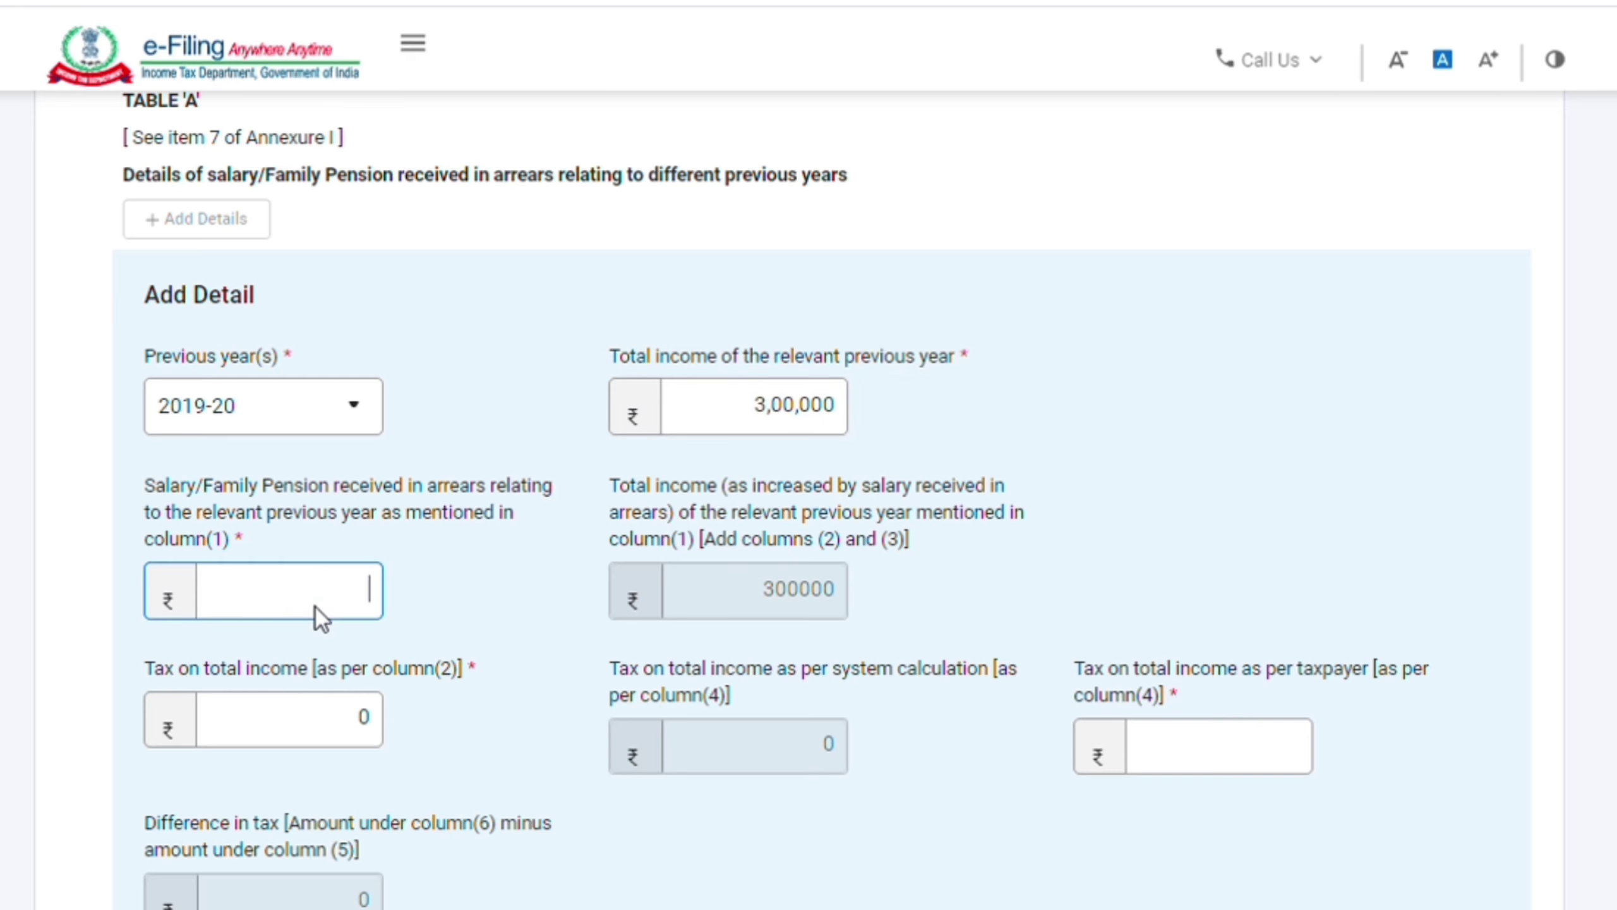
{"action": "type", "text": "100000"}
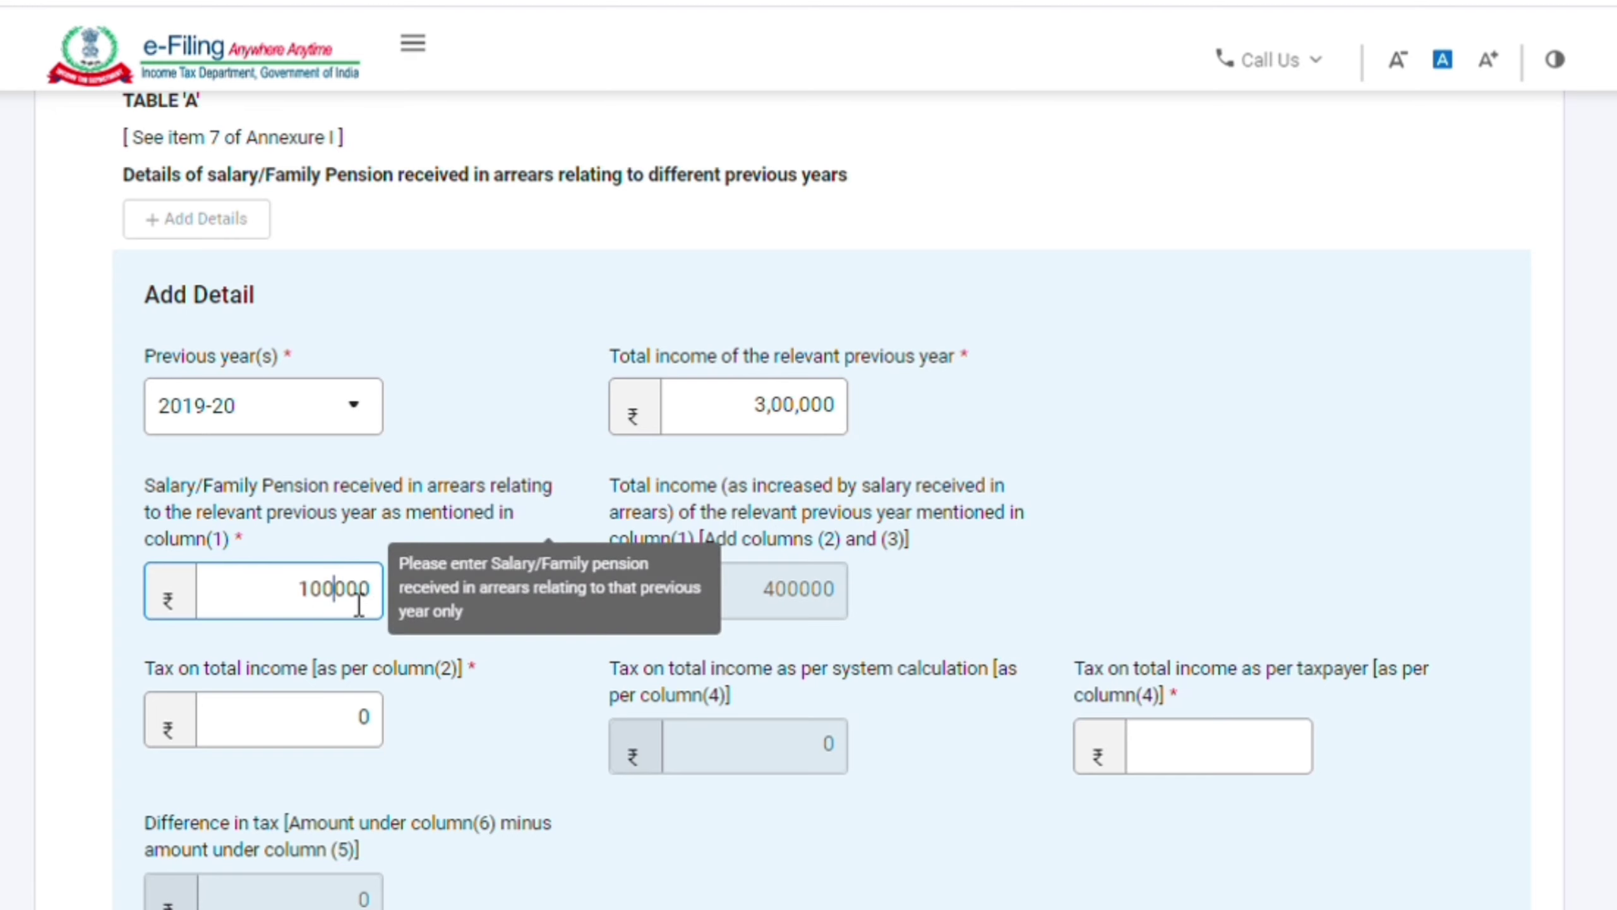
{"action": "left_click_drag", "start_coordinate": [146, 669], "coordinate": [471, 688]}
{"action": "left_click", "coordinate": [383, 690]}
{"action": "left_click", "coordinate": [771, 411]}
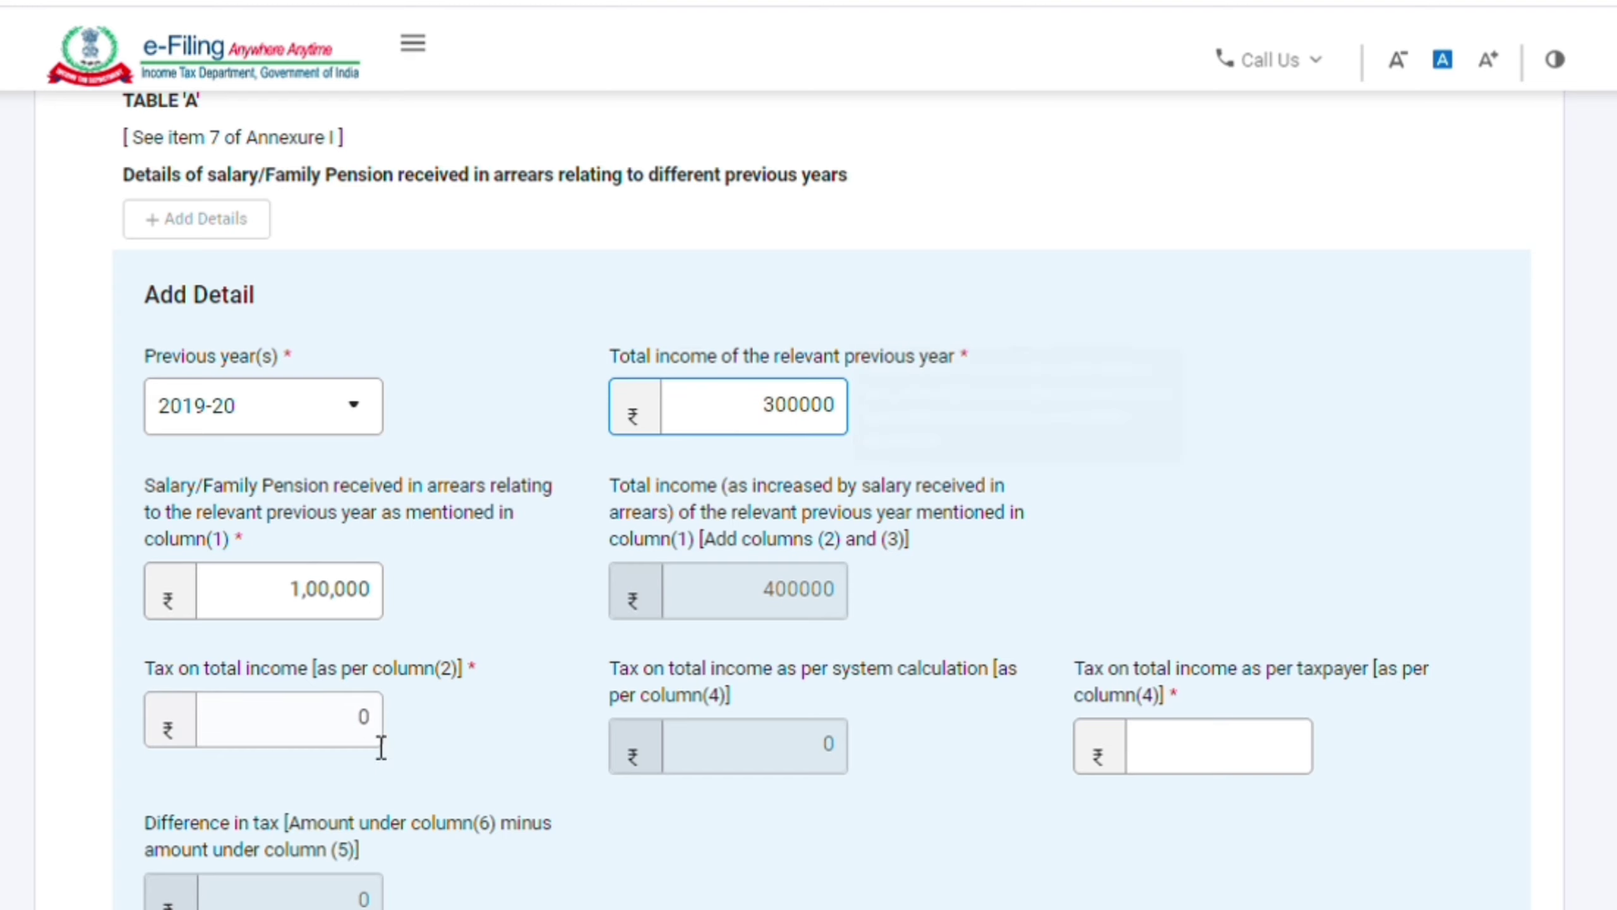
Step: Enter 0 as the tax on total income per column (2) in the 2019-20 Table 'A' entry
{"action": "left_click", "coordinate": [346, 736]}
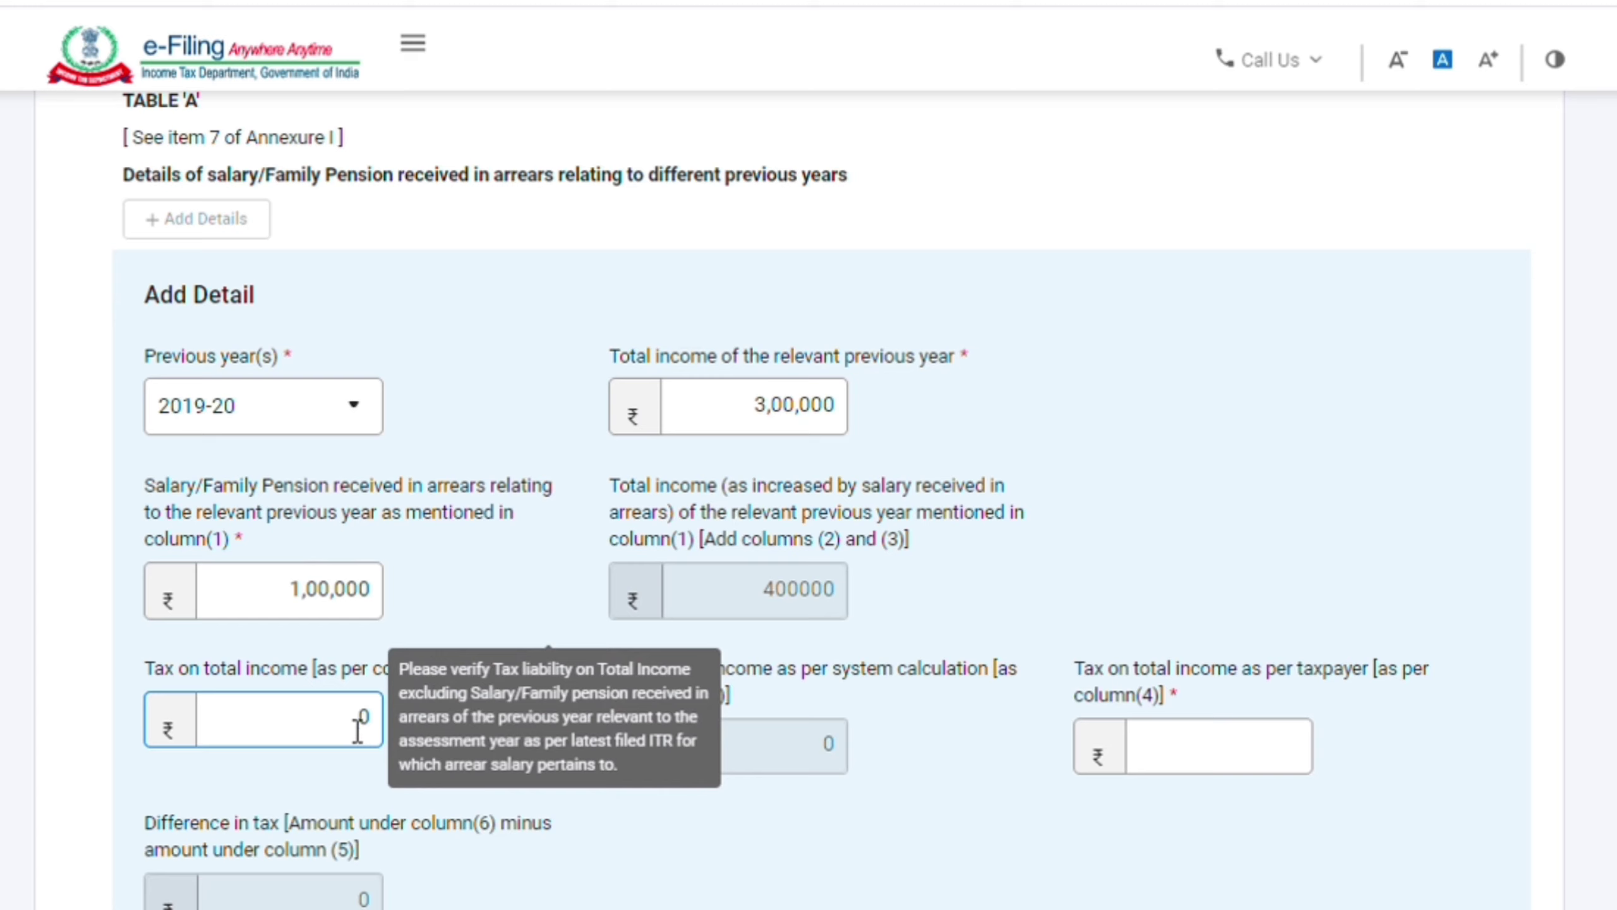
{"action": "key", "text": "BackSpace"}
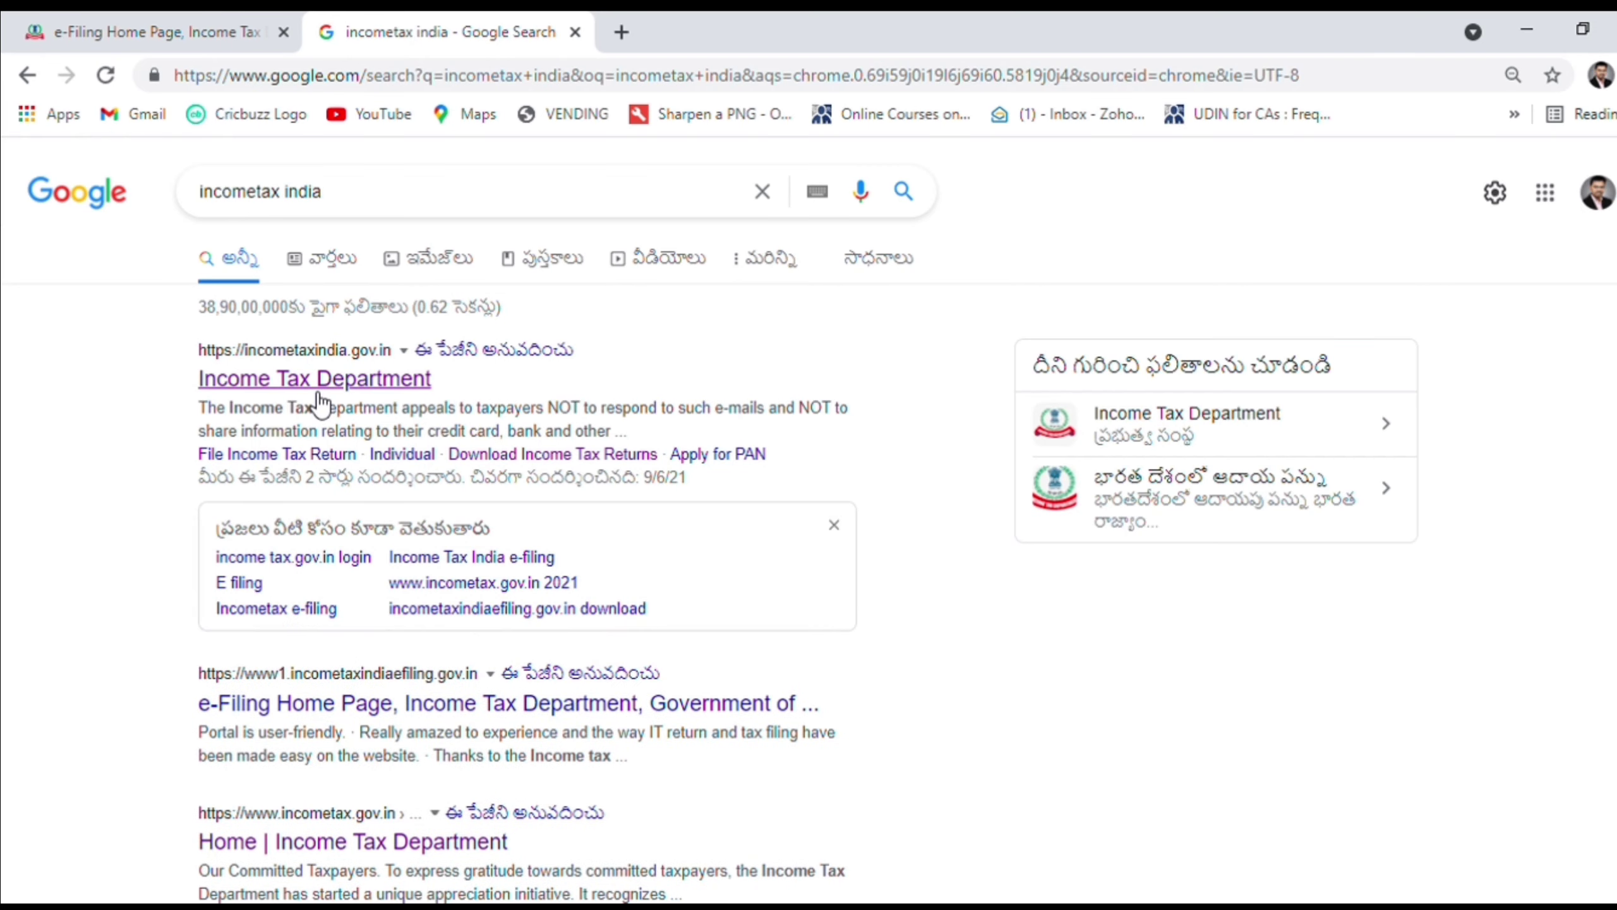
Step: Open the Income and Tax calculator among the tax tools on the Income Tax Department website, incometaxindia.gov.in
{"action": "left_click", "coordinate": [314, 398]}
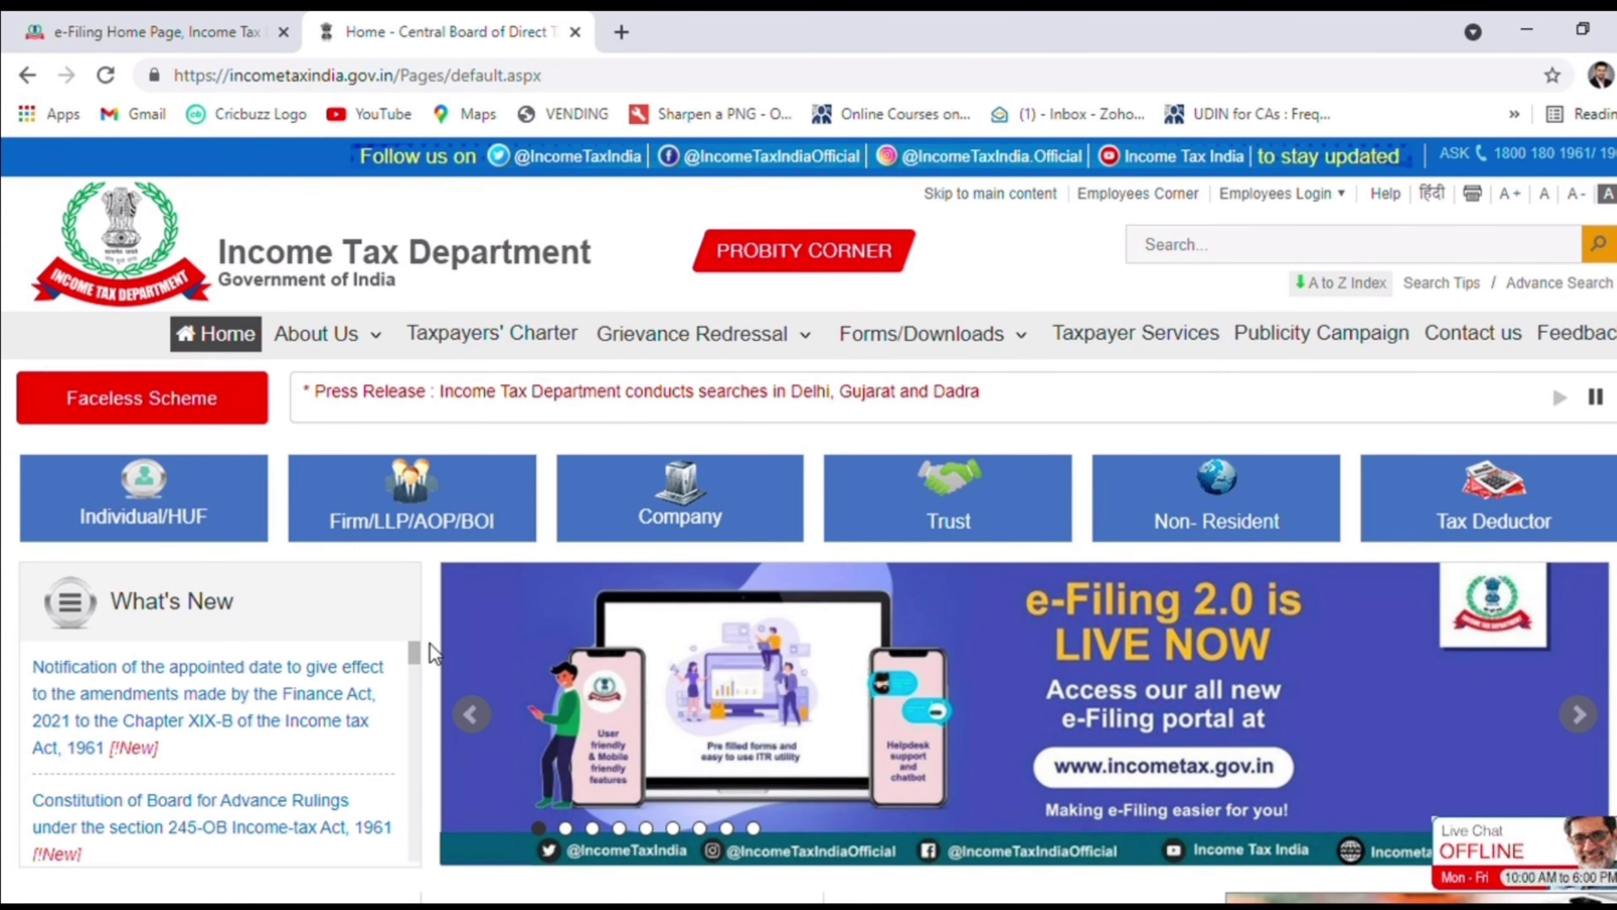
{"action": "scroll", "coordinate": [430, 642], "scroll_direction": "down", "scroll_amount": 5}
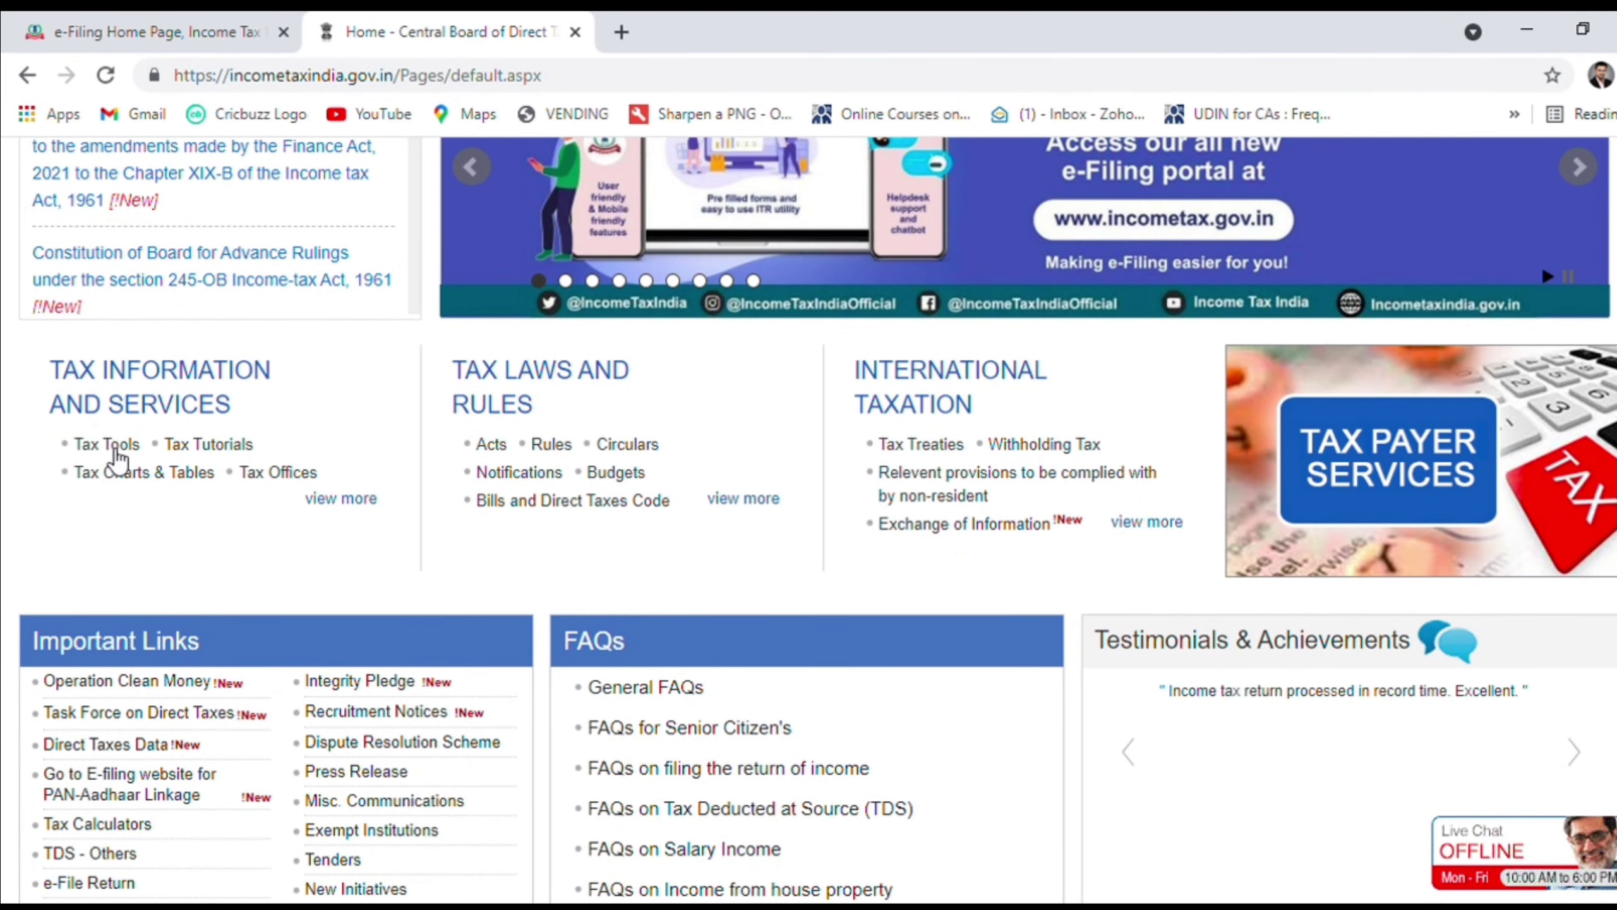
{"action": "left_click", "coordinate": [107, 448]}
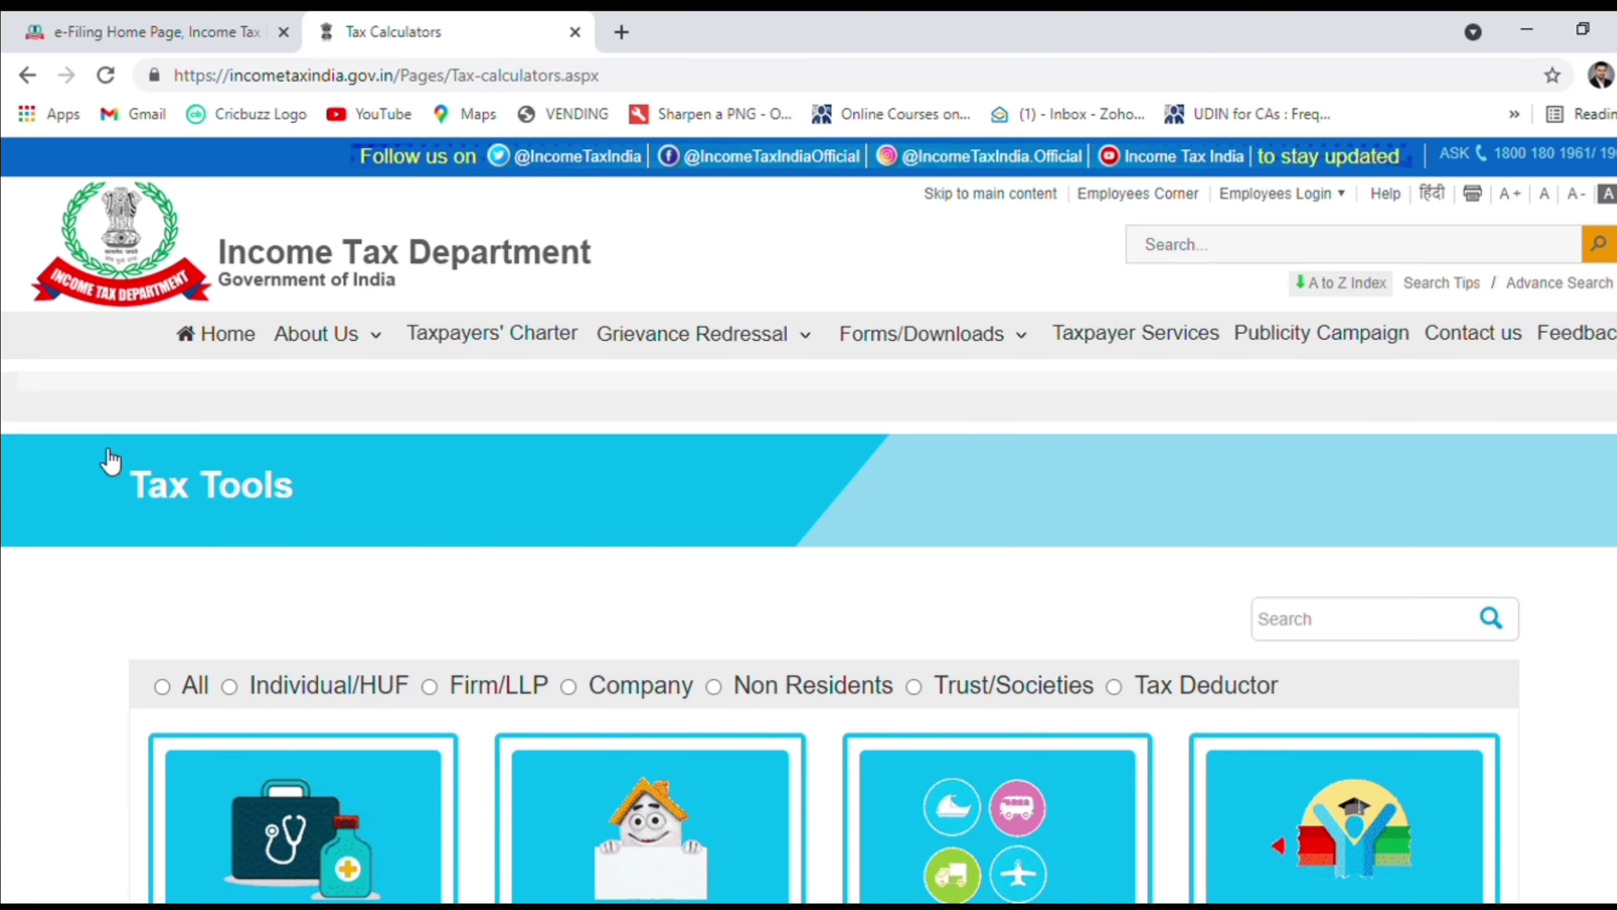
{"action": "scroll", "coordinate": [366, 647], "scroll_direction": "down", "scroll_amount": 5}
{"action": "scroll", "coordinate": [366, 640], "scroll_direction": "down", "scroll_amount": 1}
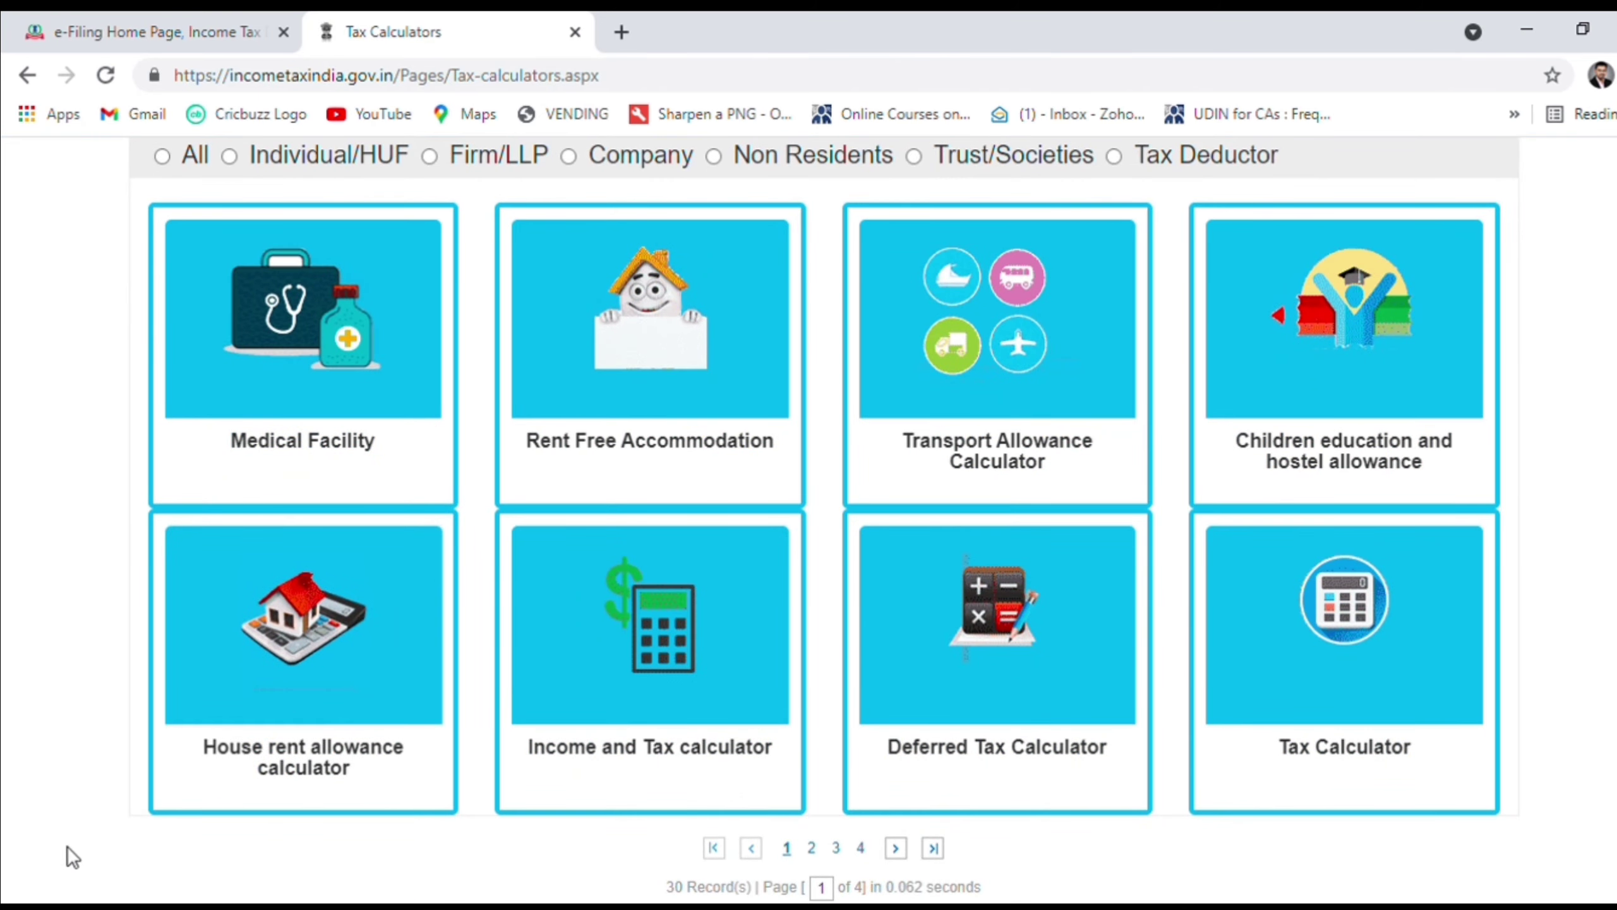
{"action": "mouse_move", "coordinate": [682, 742]}
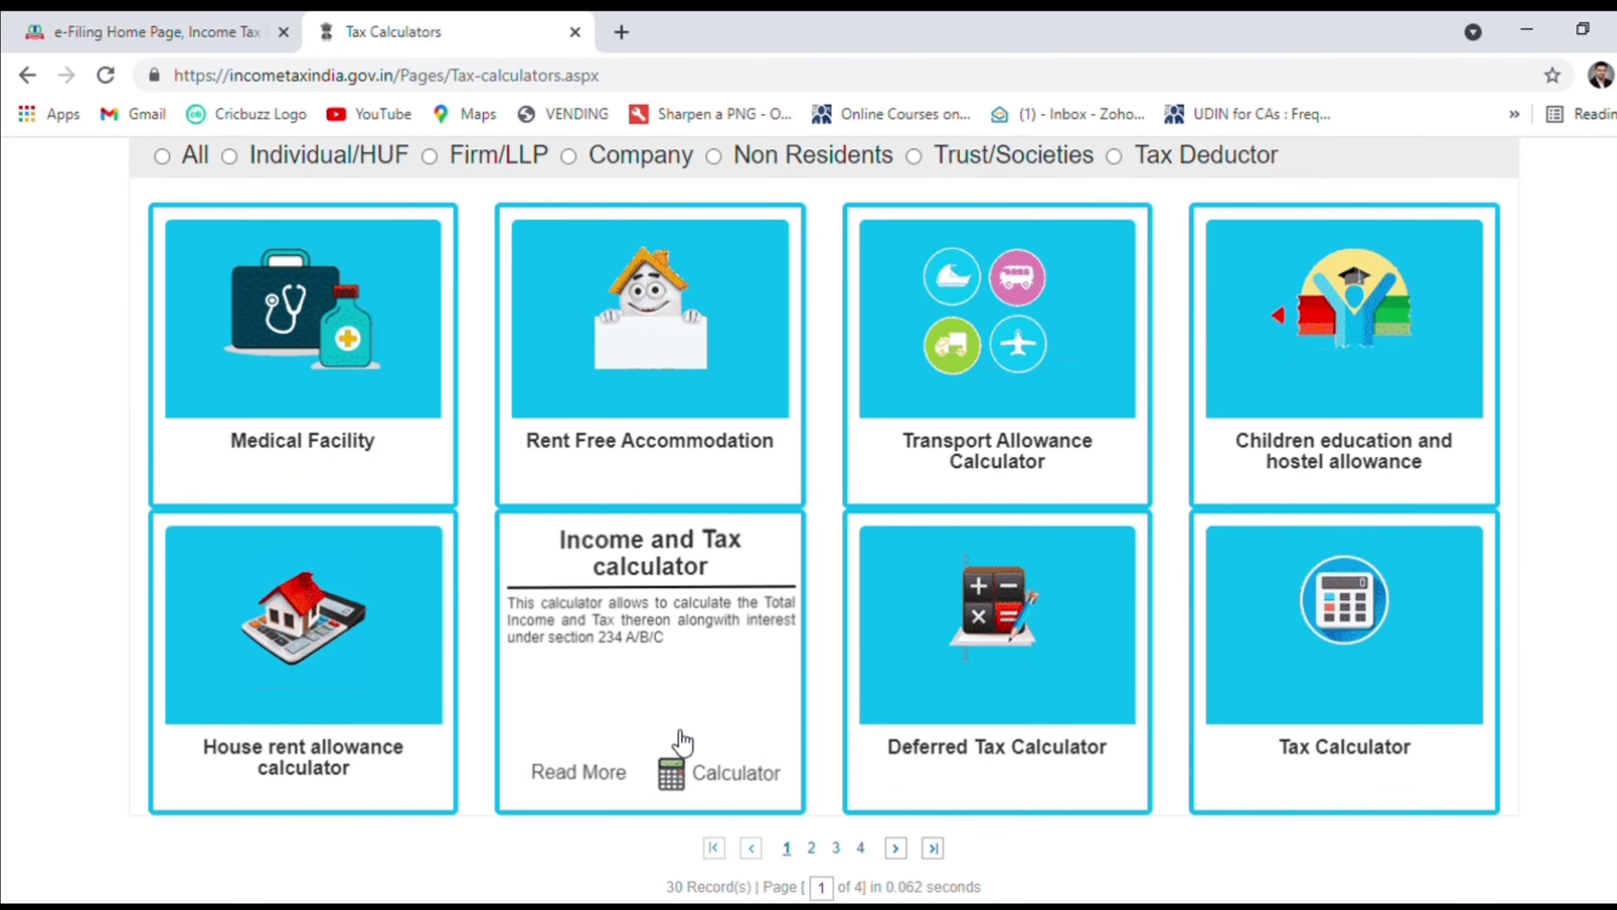
{"action": "left_click", "coordinate": [667, 603]}
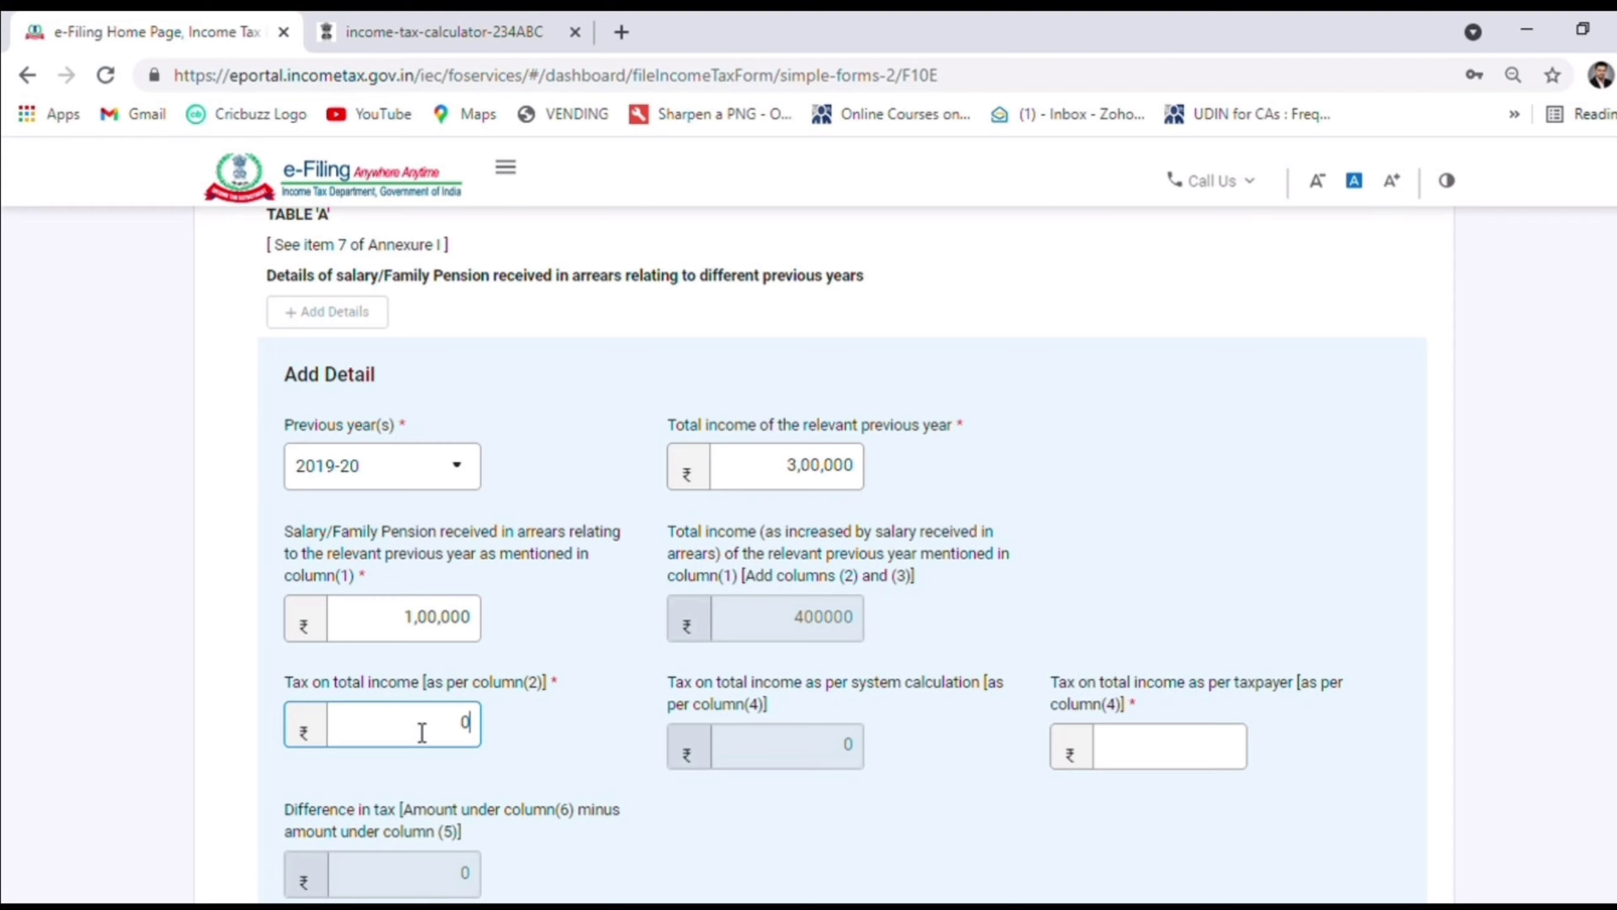
Step: Back in Form 10E, enter 0 as the tax on total income as per taxpayer for column (4)
{"action": "left_click_drag", "start_coordinate": [848, 681], "coordinate": [1020, 688]}
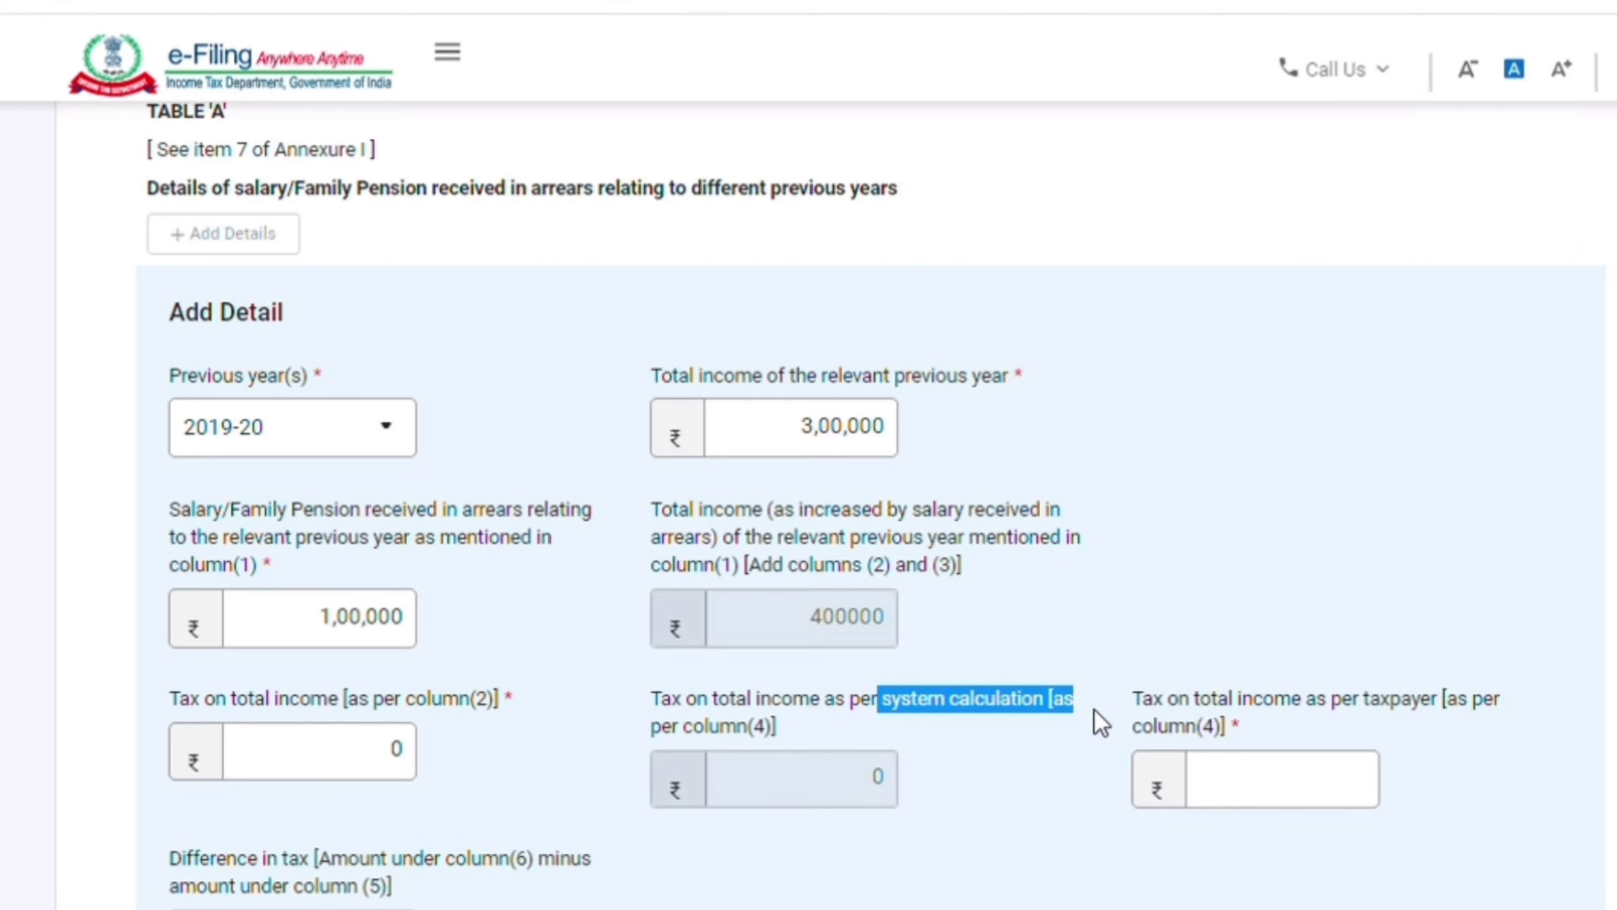
{"action": "left_click_drag", "start_coordinate": [1094, 707], "coordinate": [1062, 716]}
{"action": "left_click", "coordinate": [866, 775]}
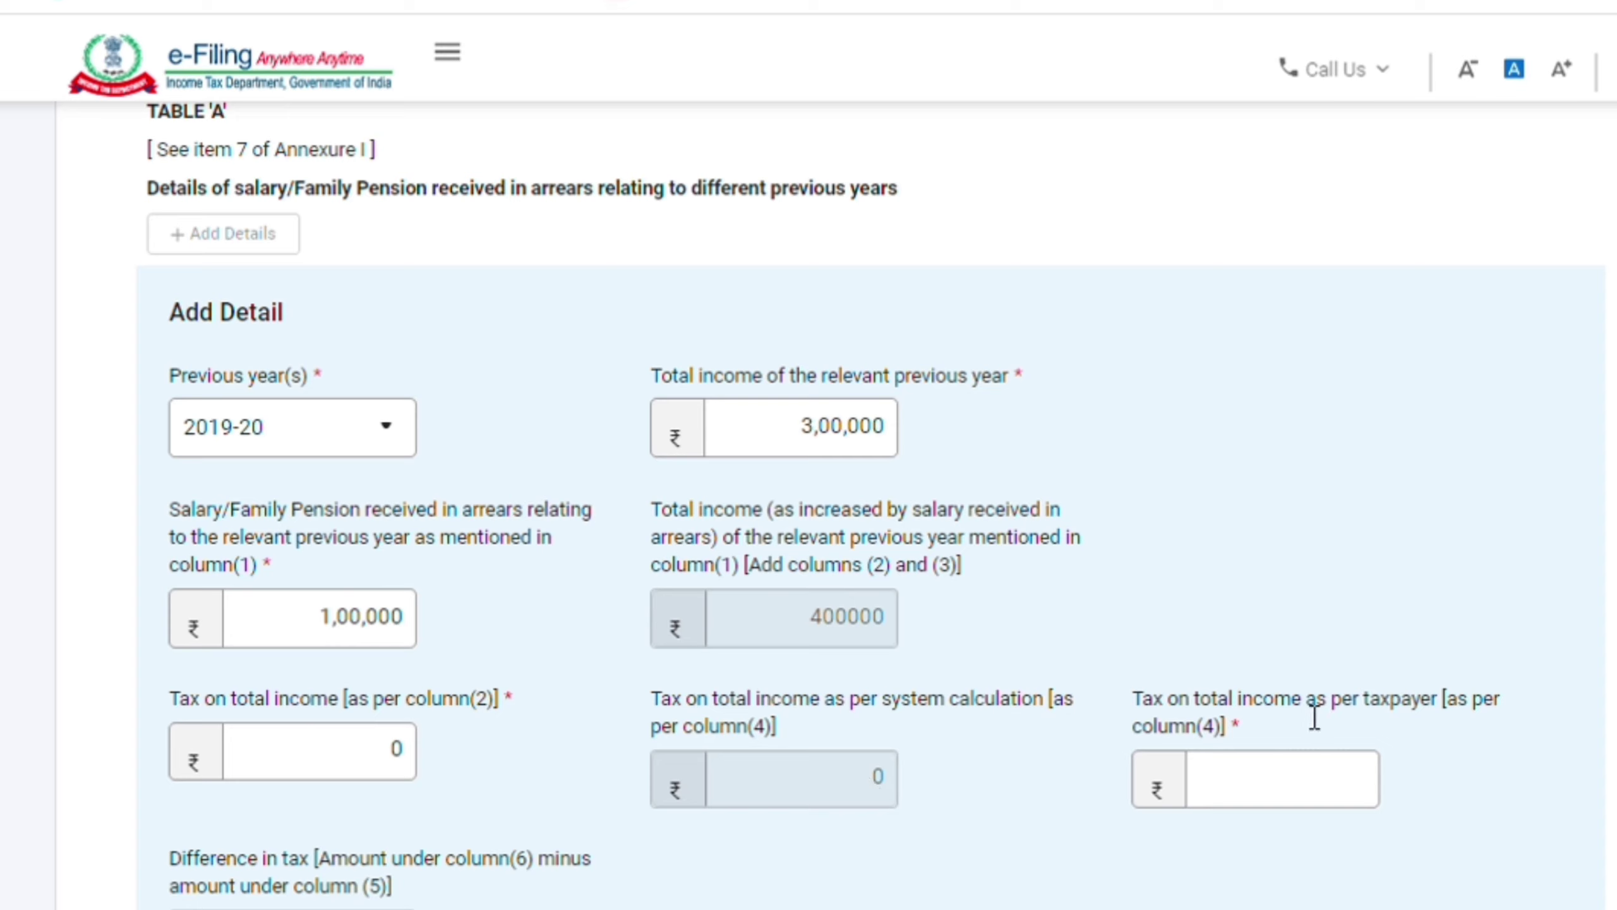
{"action": "left_click_drag", "start_coordinate": [1290, 699], "coordinate": [1433, 700]}
{"action": "left_click", "coordinate": [845, 627]}
{"action": "left_click", "coordinate": [1225, 800]}
{"action": "mouse_move", "coordinate": [1307, 791]}
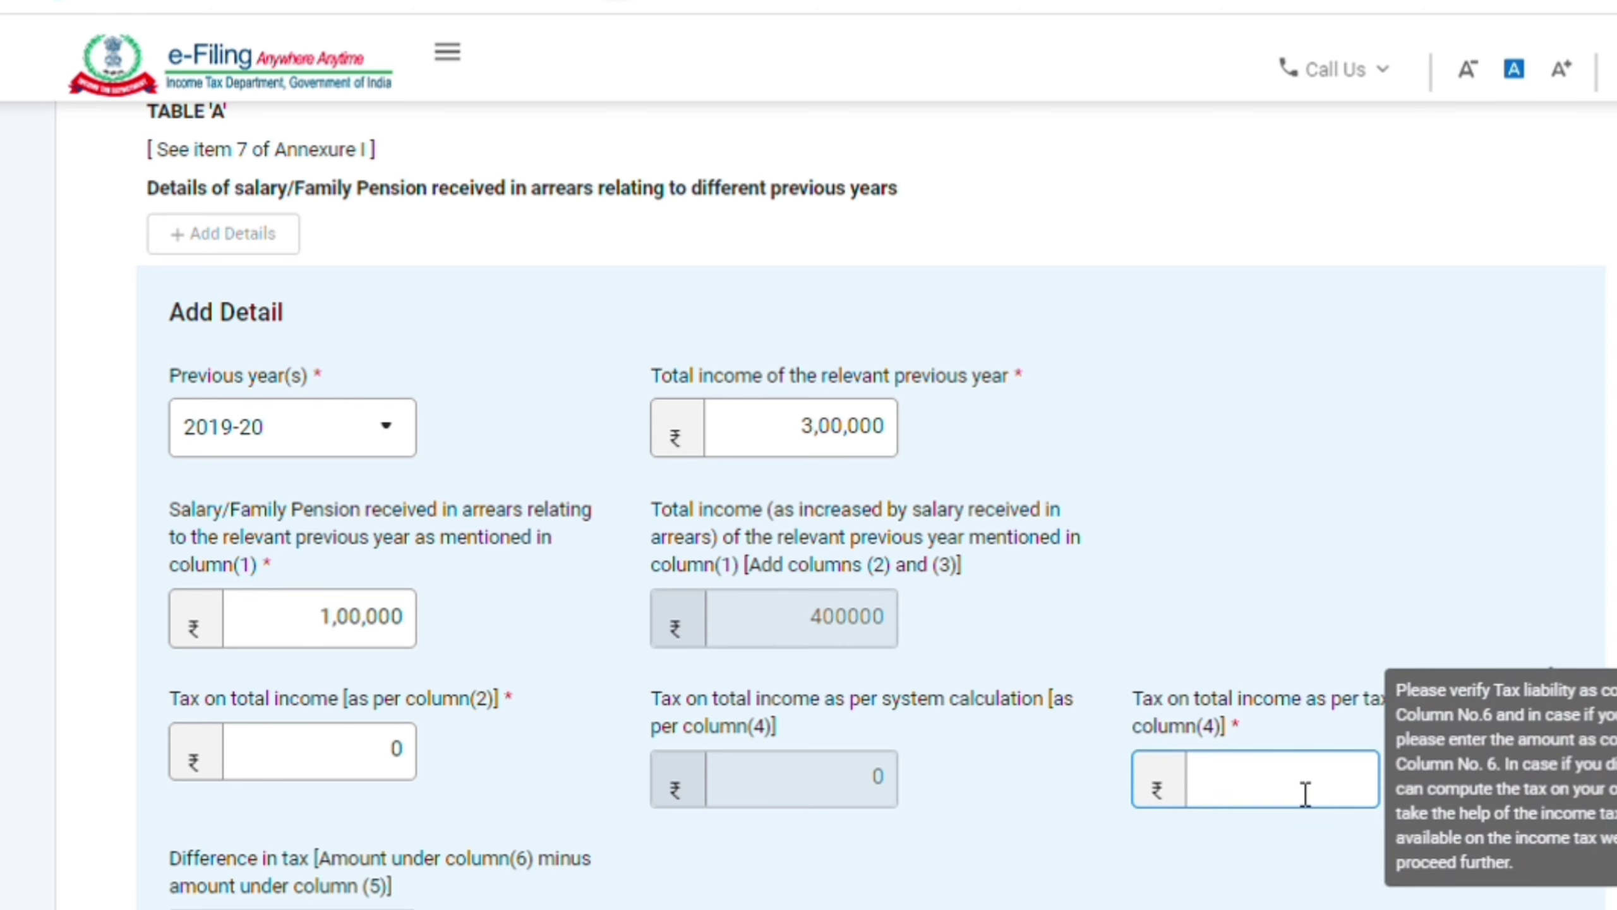
{"action": "left_click", "coordinate": [834, 780]}
{"action": "left_click", "coordinate": [1267, 806]}
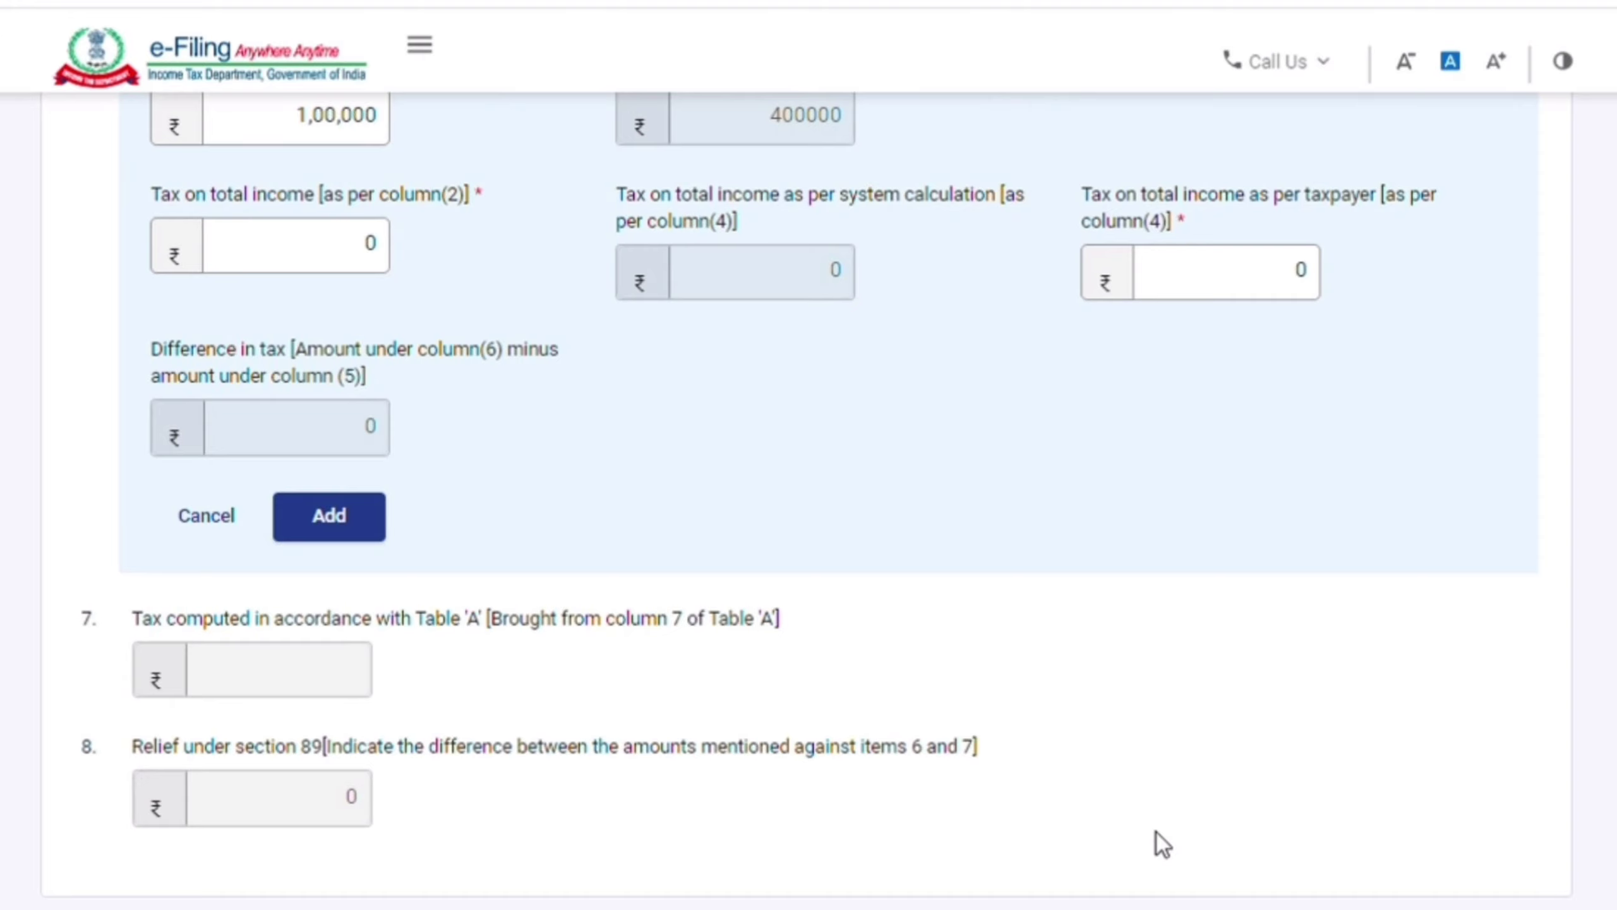
Step: Add the 2019-20 entry to Table 'A' and check the relief under section 89 in item 8
{"action": "scroll", "coordinate": [1158, 833], "scroll_direction": "down", "scroll_amount": 5}
{"action": "scroll", "coordinate": [1157, 833], "scroll_direction": "up", "scroll_amount": 7}
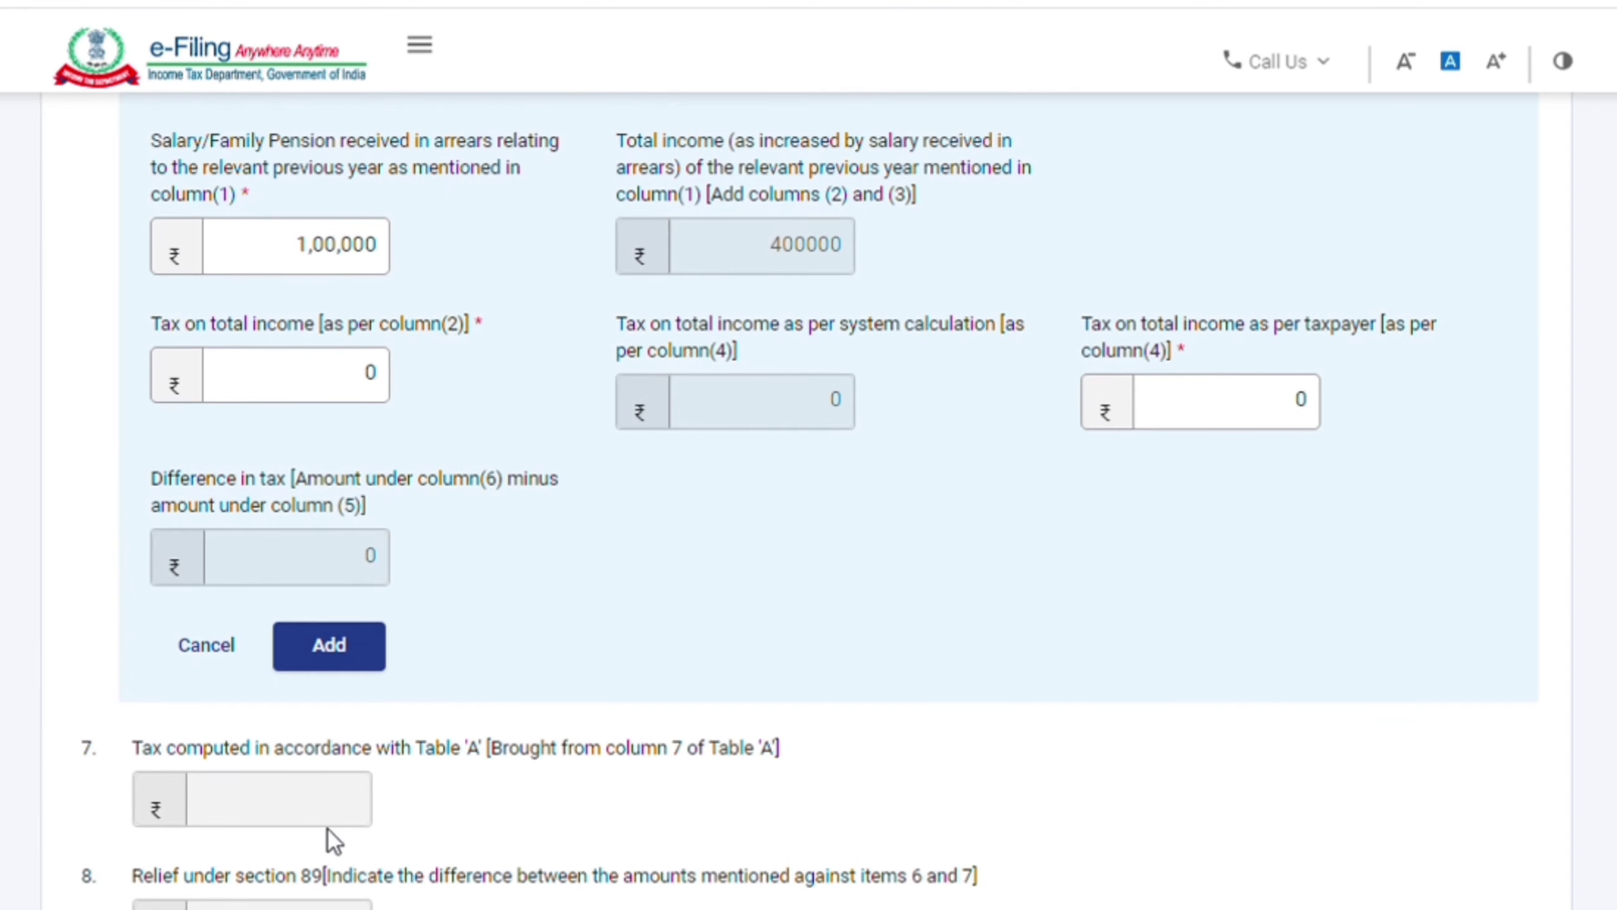
{"action": "left_click", "coordinate": [347, 647]}
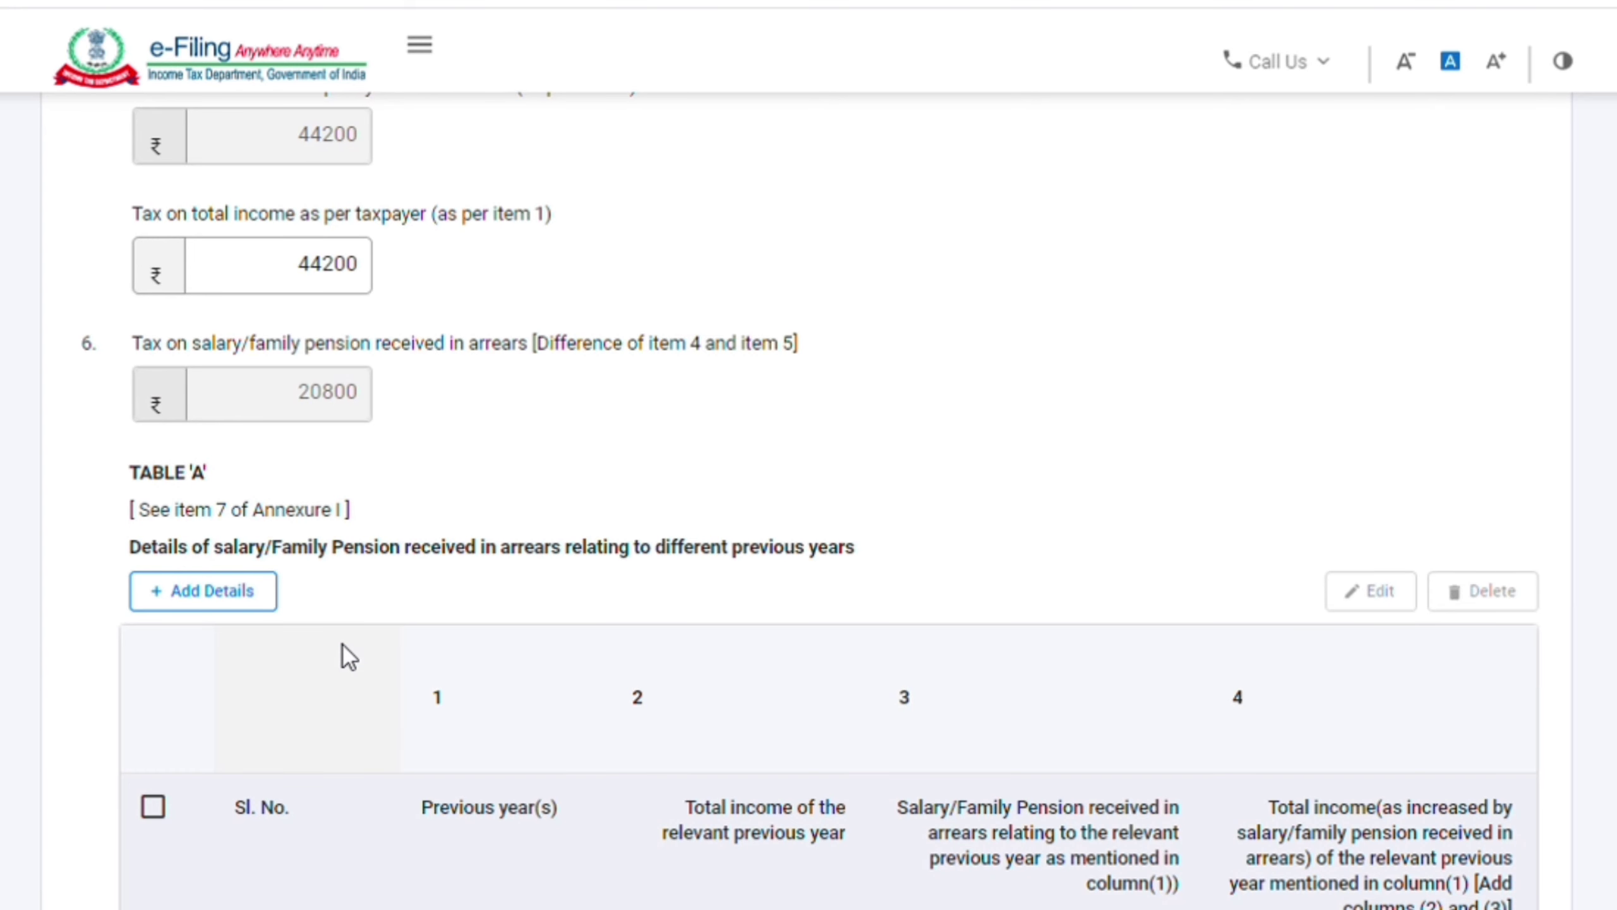
{"action": "scroll", "coordinate": [344, 681], "scroll_direction": "down", "scroll_amount": 5}
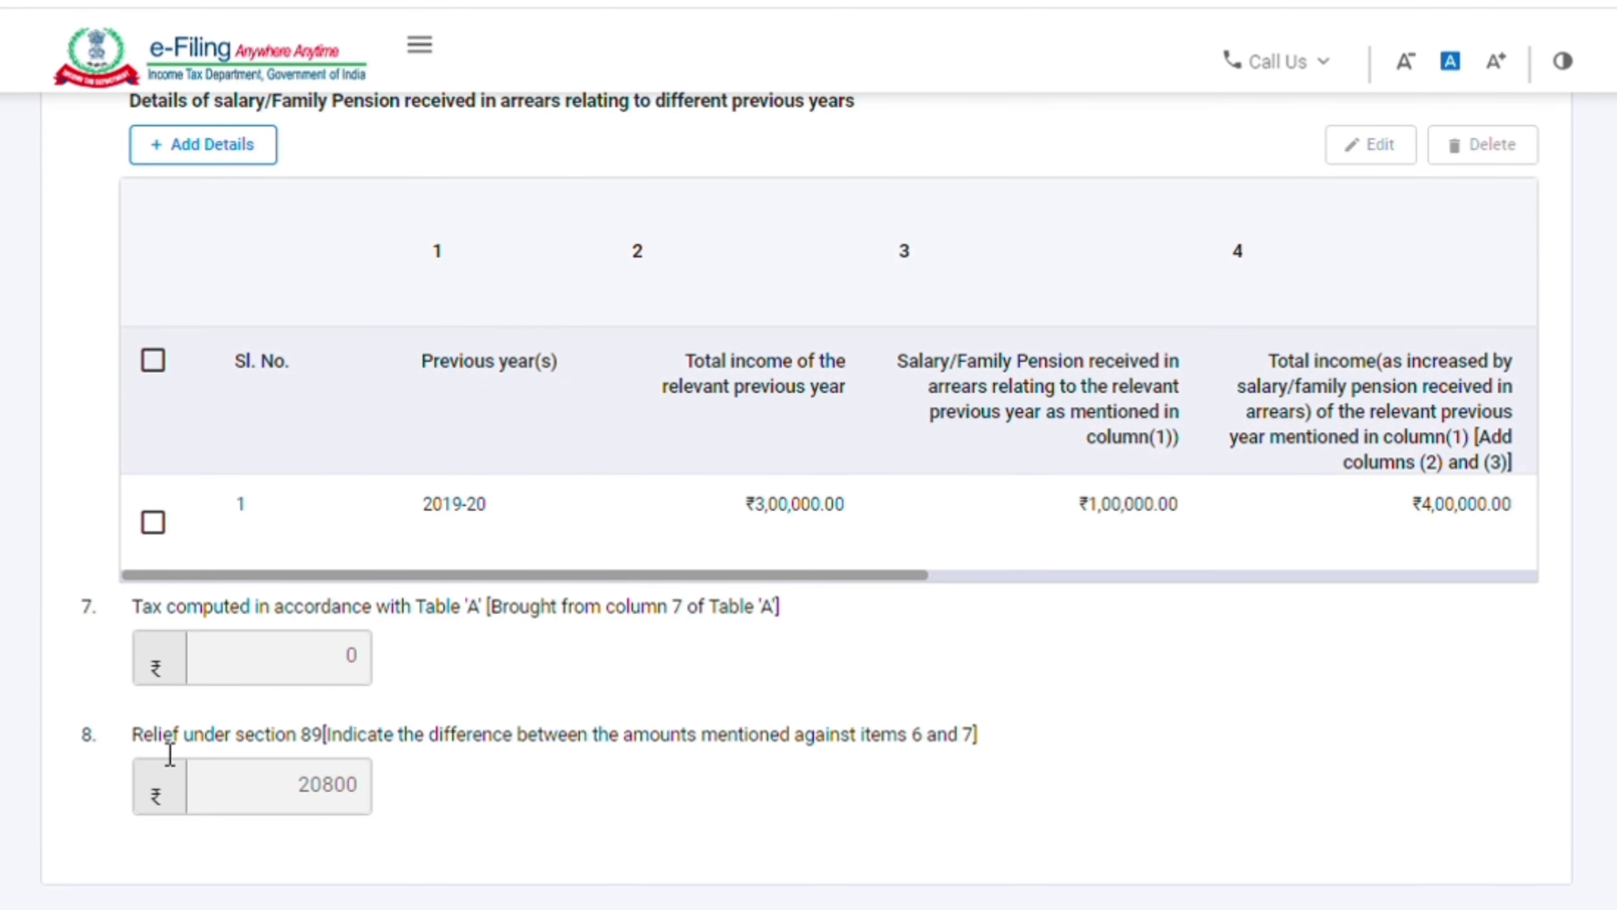
{"action": "left_click_drag", "start_coordinate": [137, 742], "coordinate": [376, 804]}
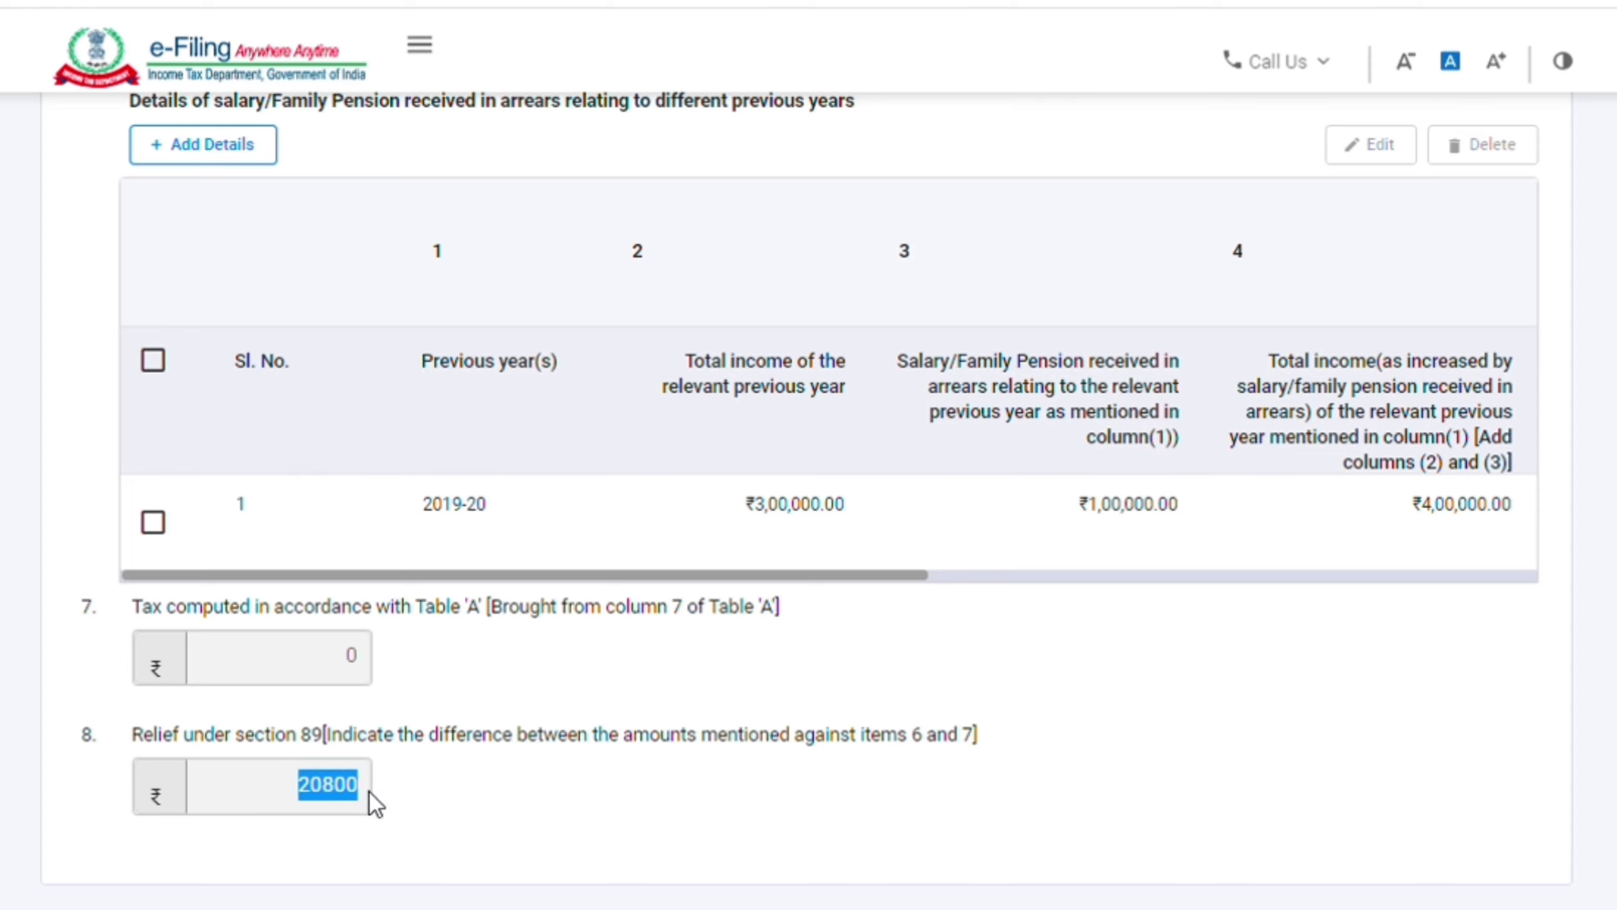
{"action": "left_click", "coordinate": [366, 797]}
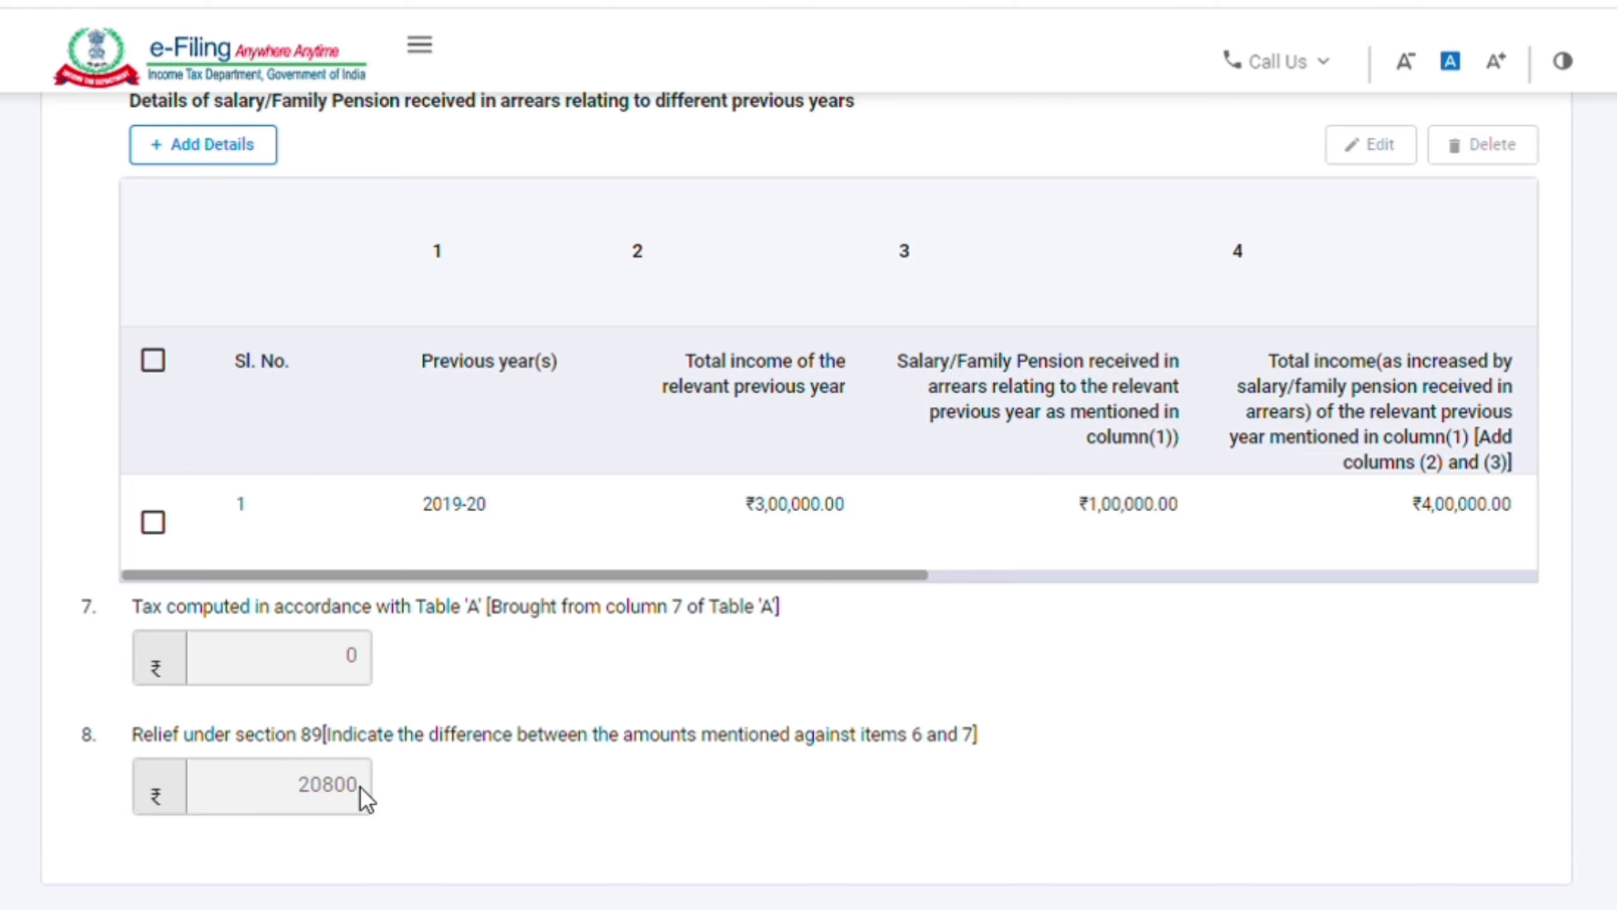
{"action": "scroll", "coordinate": [367, 798], "scroll_direction": "down", "scroll_amount": 1}
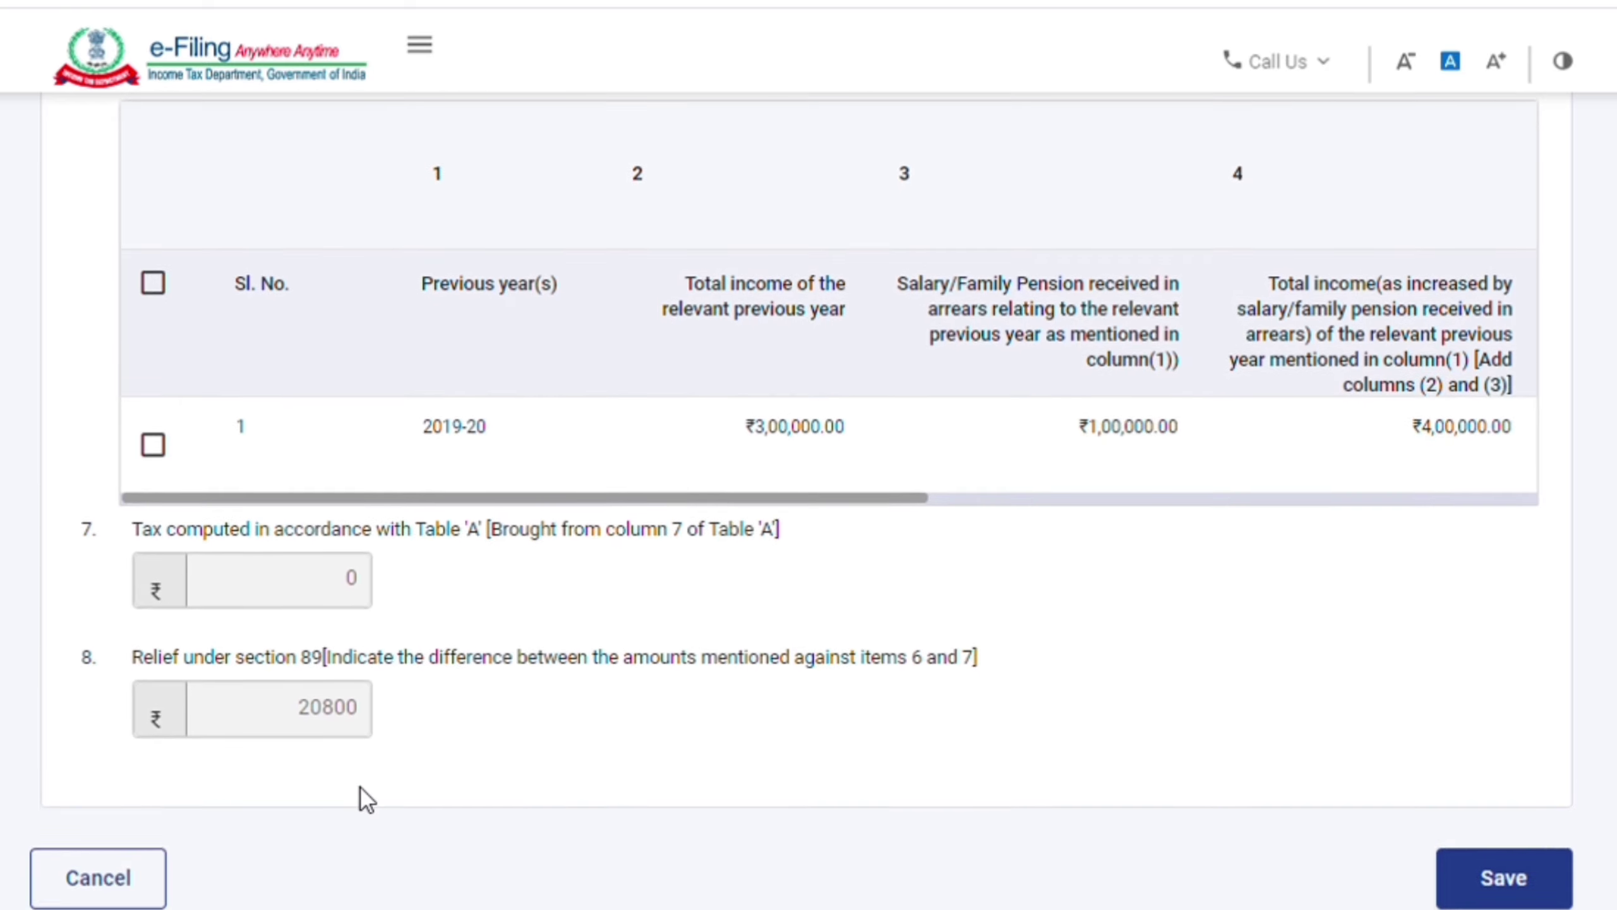
Step: Save the Arrears Salary/Family Pension annexure and open the Verification section of Form 10E
{"action": "left_click", "coordinate": [1527, 881]}
{"action": "scroll", "coordinate": [847, 713], "scroll_direction": "up", "scroll_amount": 5}
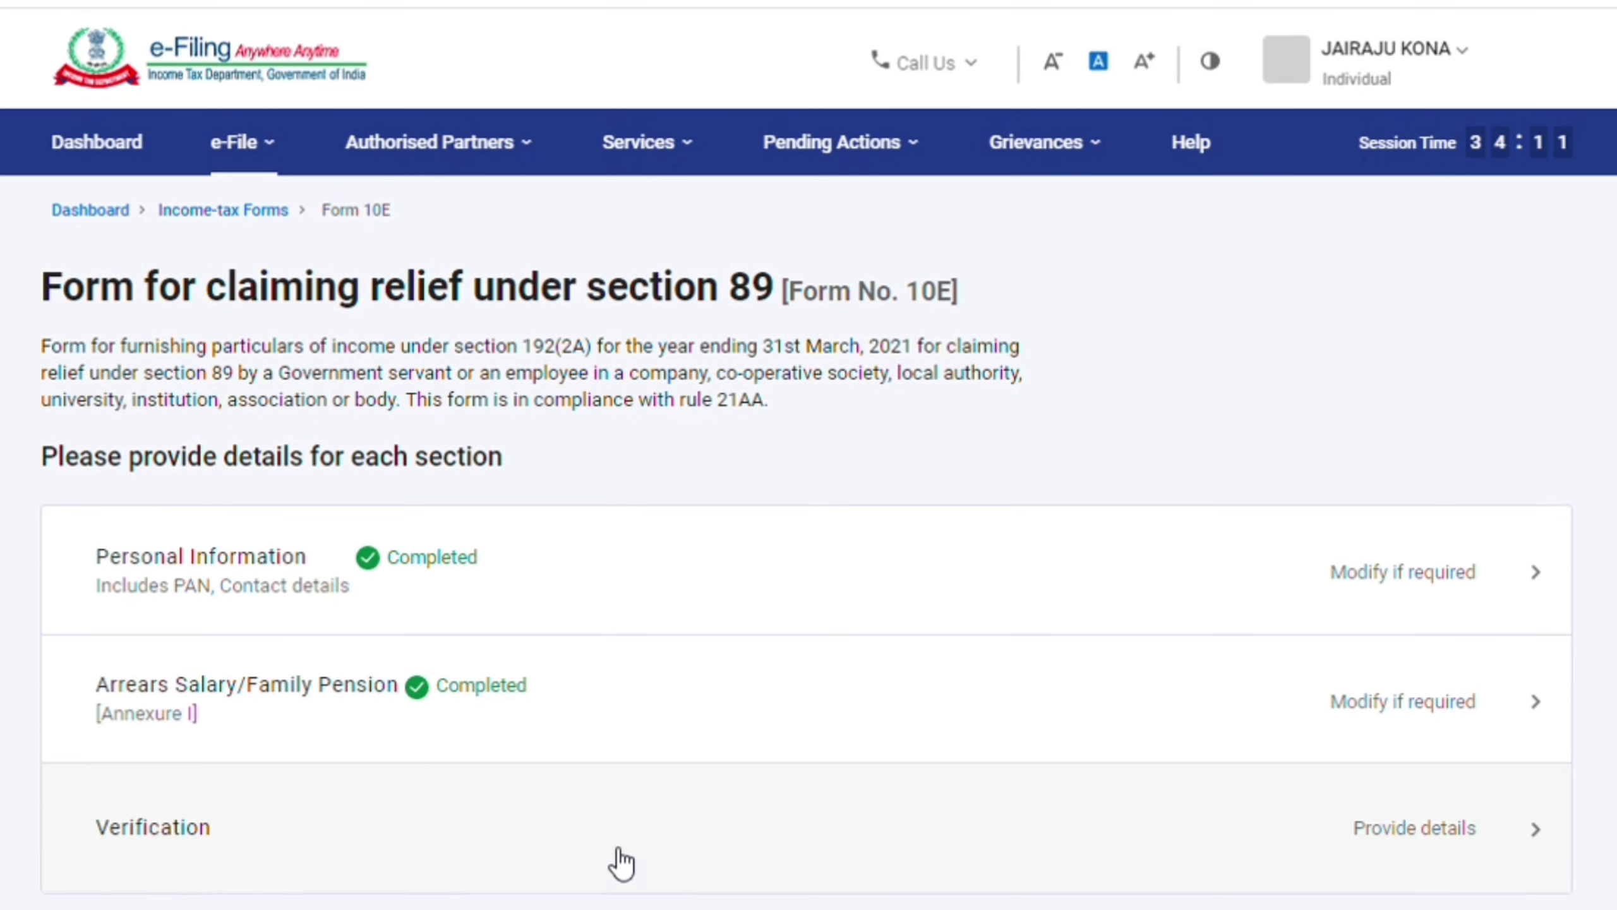
{"action": "left_click", "coordinate": [1285, 870]}
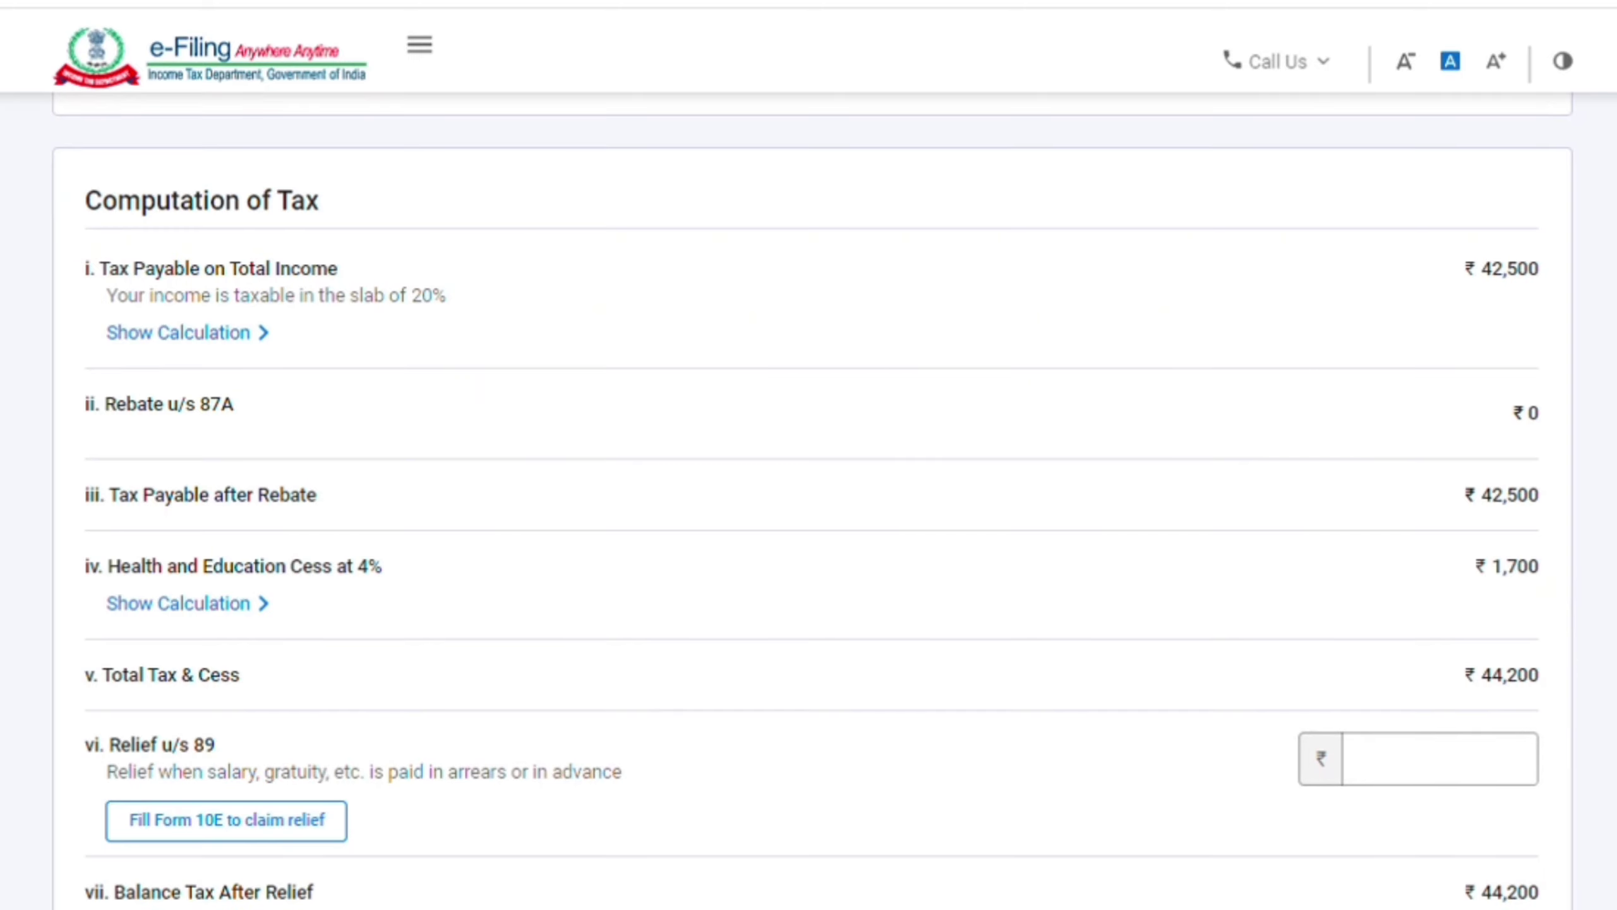
Step: In the ITR-1 tax computation, enter 20,800 as the relief u/s 89
{"action": "scroll", "coordinate": [1421, 609], "scroll_direction": "up", "scroll_amount": 7}
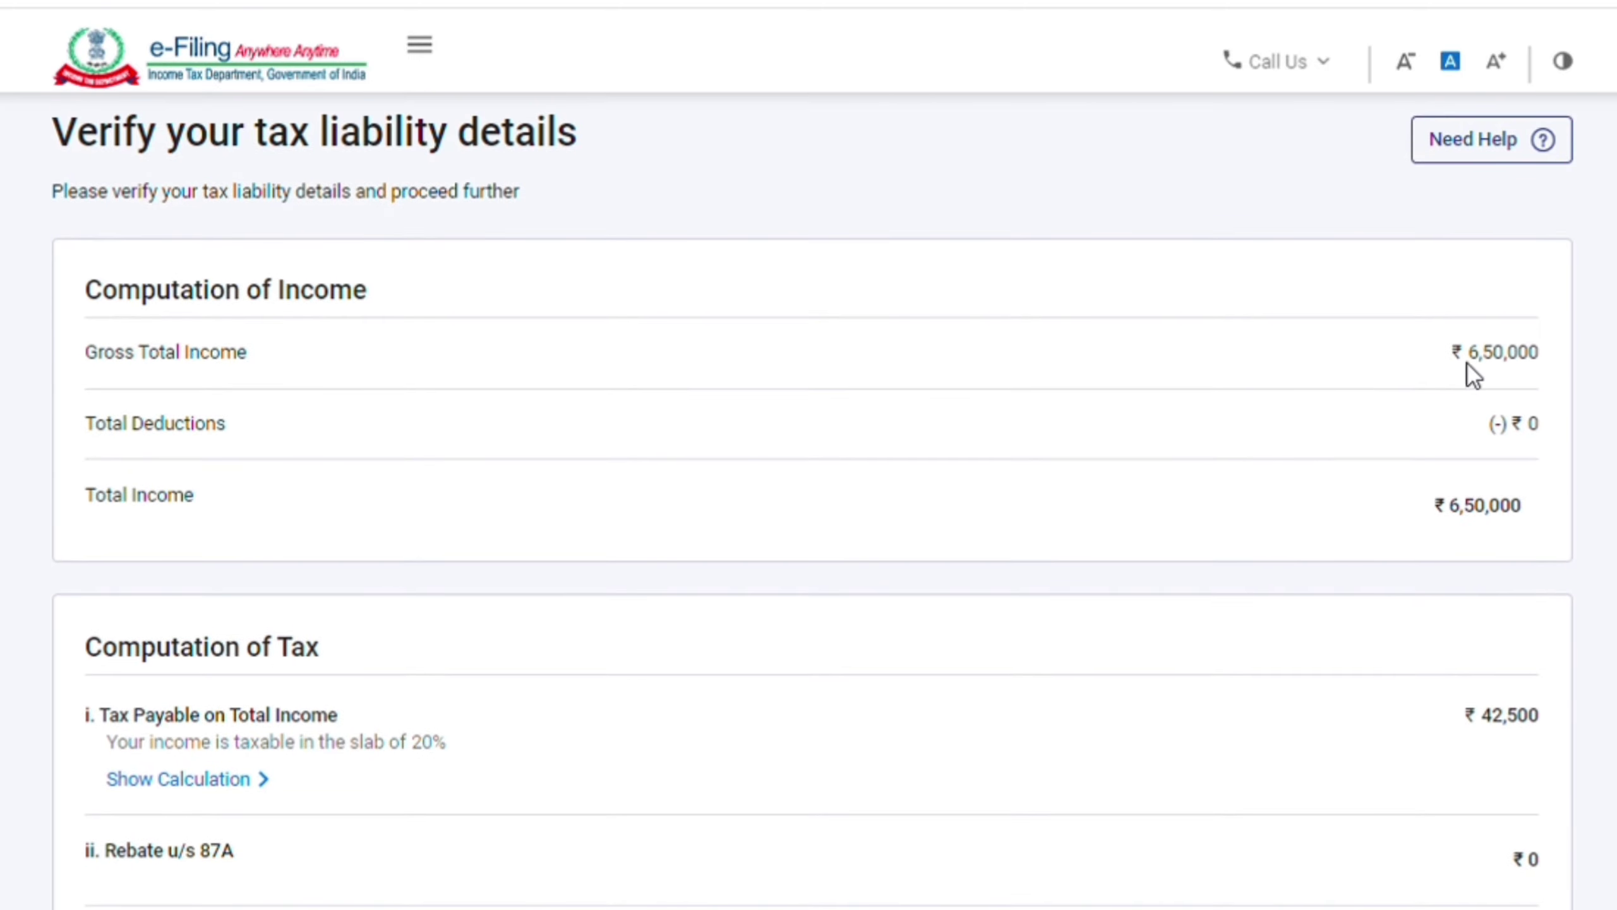
{"action": "scroll", "coordinate": [1433, 605], "scroll_direction": "down", "scroll_amount": 9}
{"action": "left_click", "coordinate": [1444, 632]}
{"action": "type", "text": "20"}
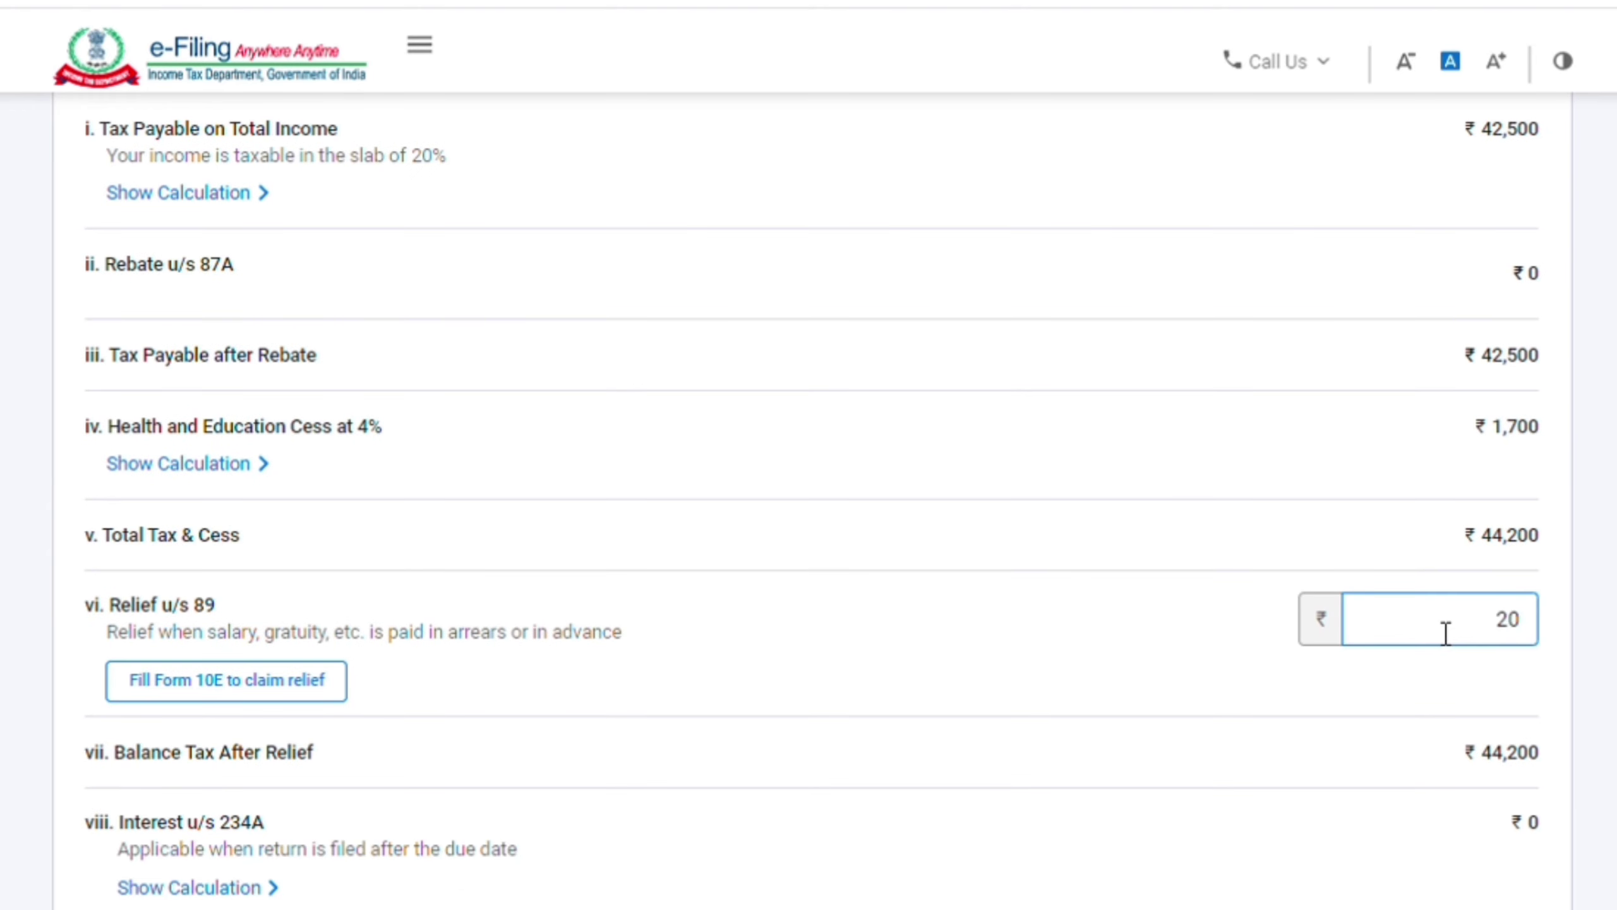
{"action": "type", "text": ",800"}
{"action": "left_click", "coordinate": [1484, 683]}
Step: Review the balance tax after relief, the interest and fee items, and the total tax payable in the ITR-1 computation
{"action": "left_click_drag", "start_coordinate": [1465, 763], "coordinate": [1534, 755]}
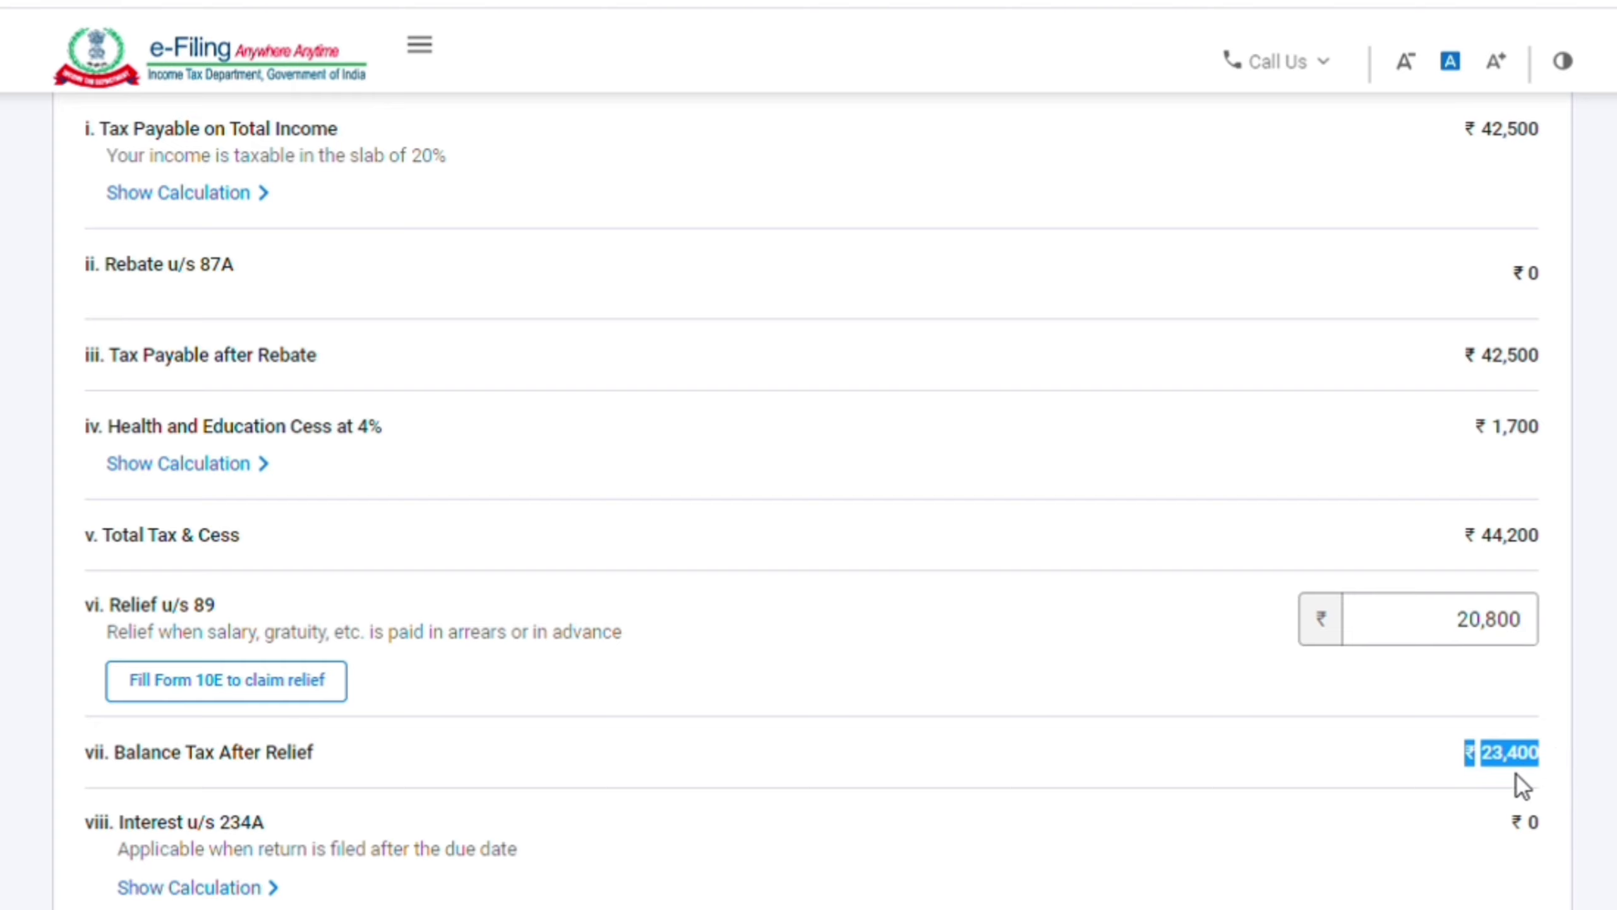
{"action": "left_click", "coordinate": [1486, 800]}
{"action": "scroll", "coordinate": [1486, 802], "scroll_direction": "down", "scroll_amount": 5}
{"action": "scroll", "coordinate": [1482, 797], "scroll_direction": "down", "scroll_amount": 3}
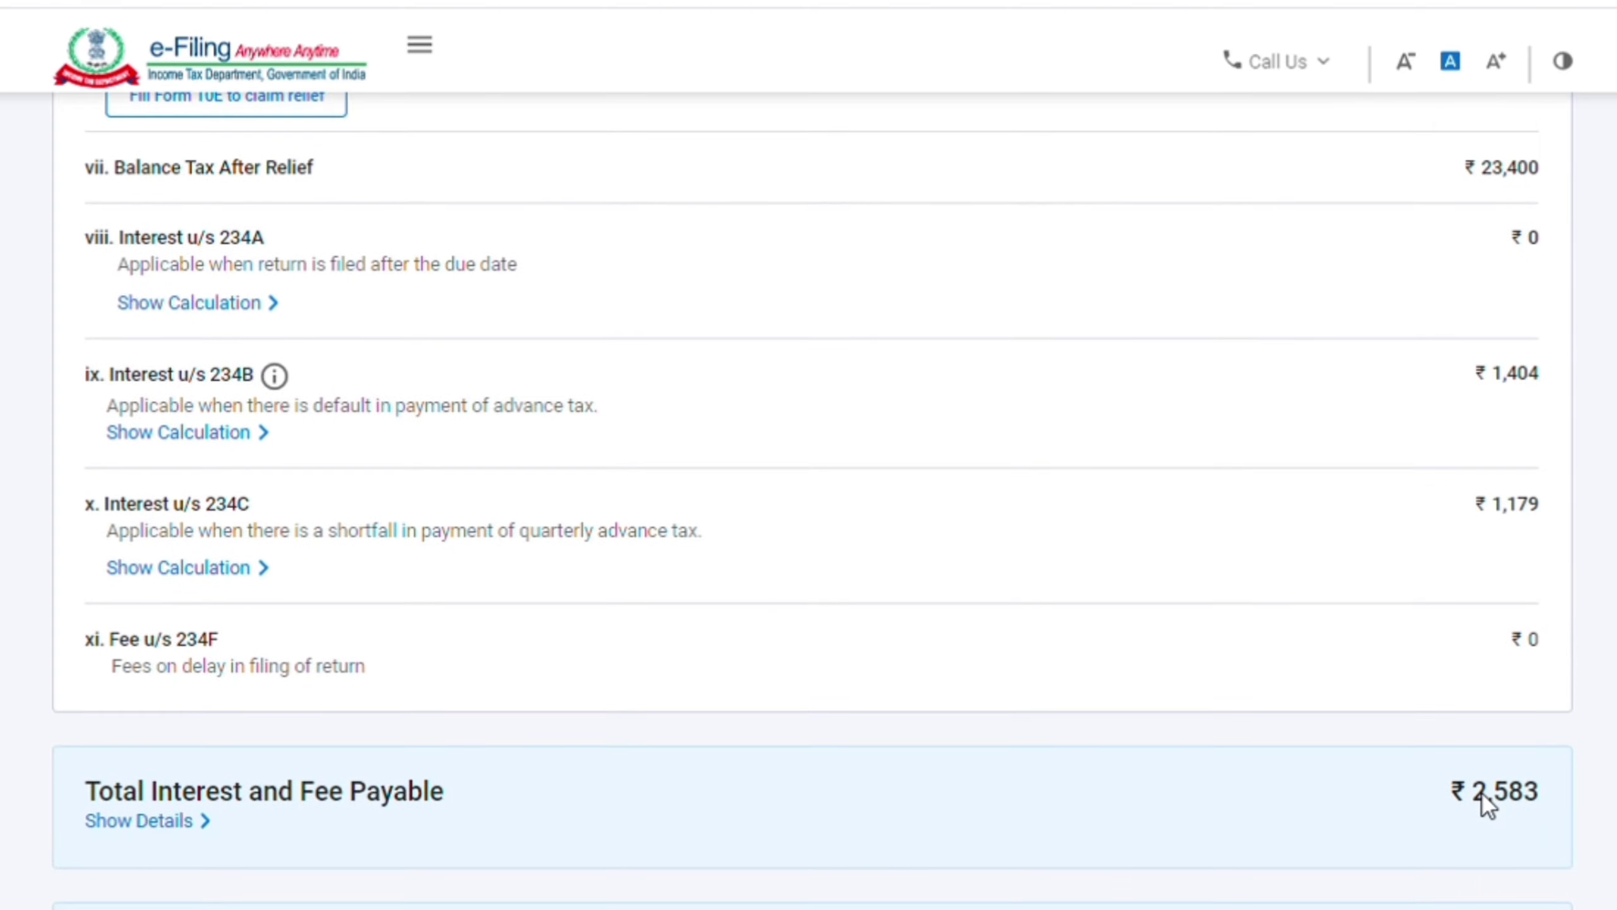
{"action": "scroll", "coordinate": [1451, 748], "scroll_direction": "down", "scroll_amount": 5}
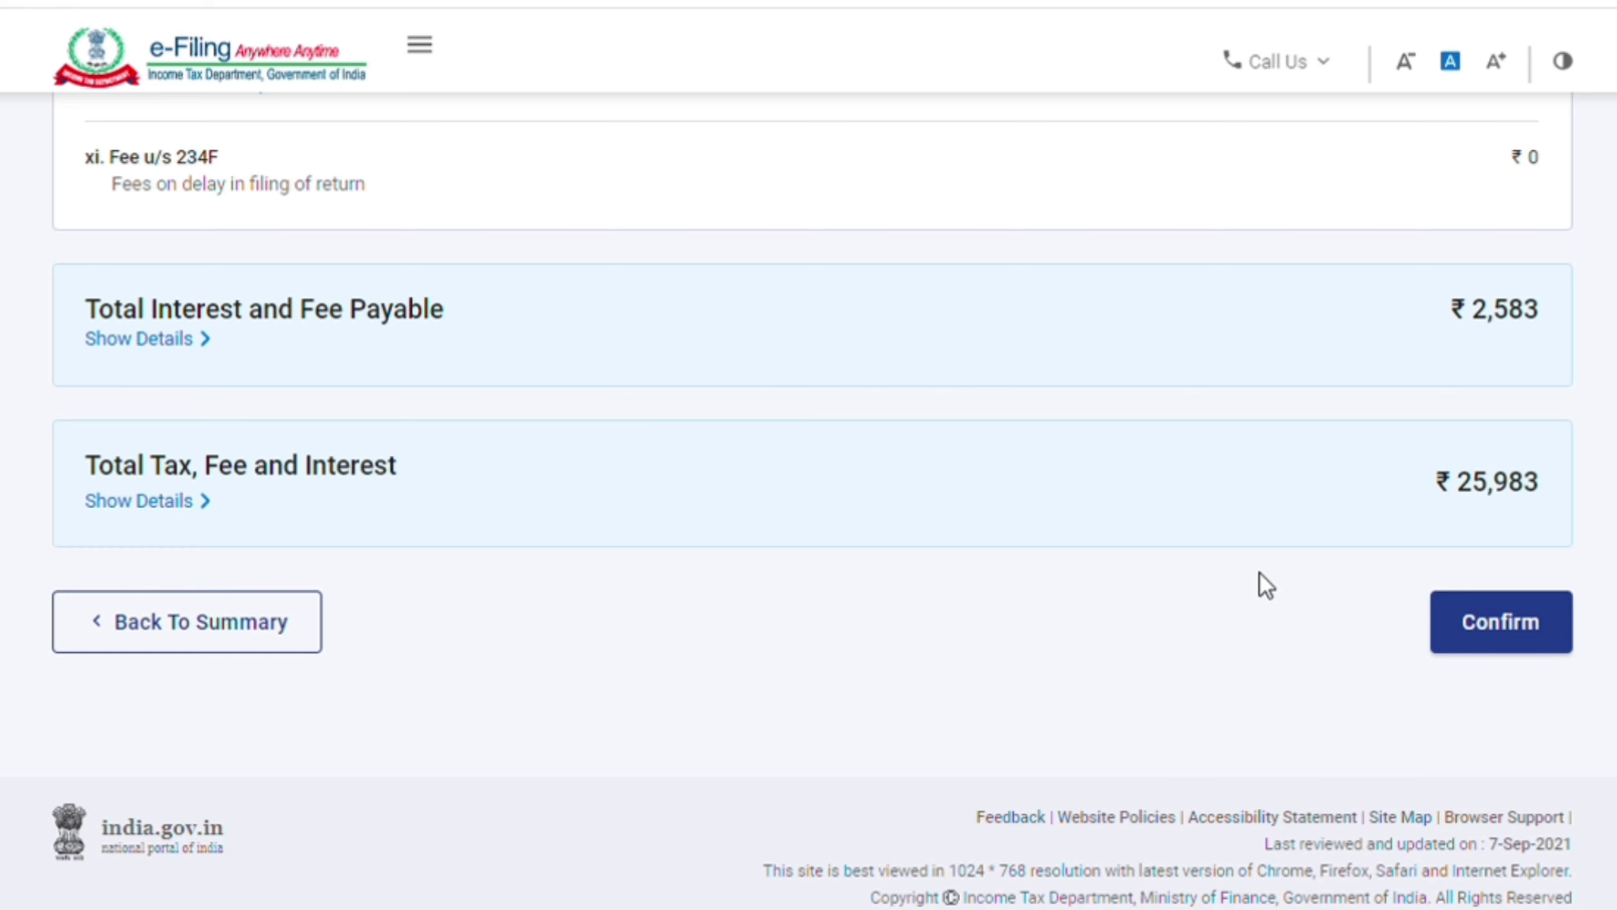
{"action": "scroll", "coordinate": [1261, 574], "scroll_direction": "up", "scroll_amount": 20}
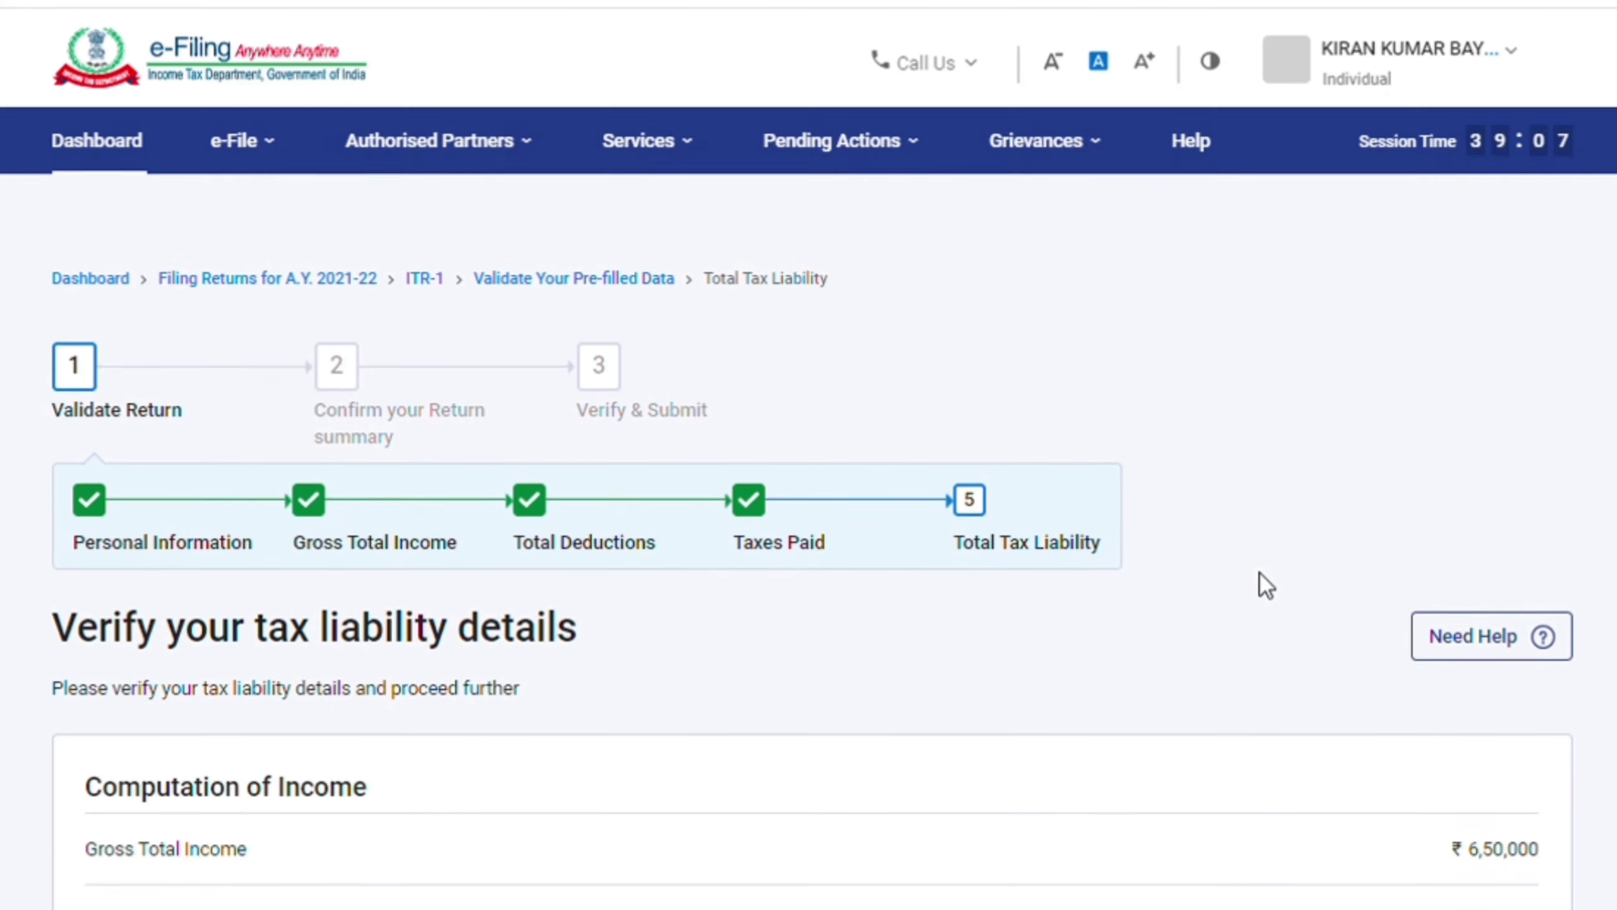